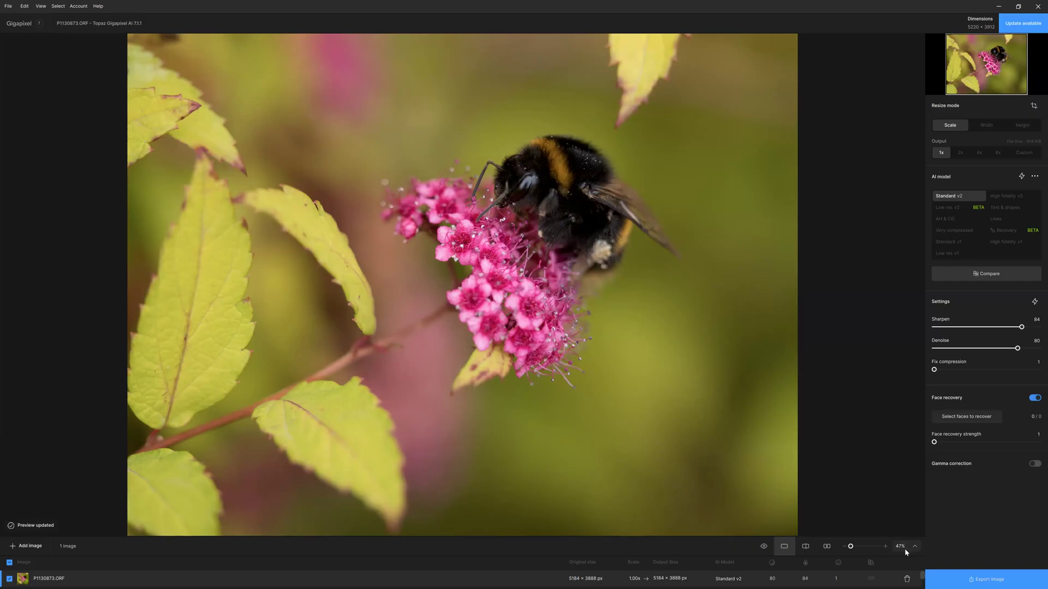
Step: View the bee at 100% side by side with a 2x Low resolution v1 upscale
{"action": "left_click", "coordinate": [901, 500]}
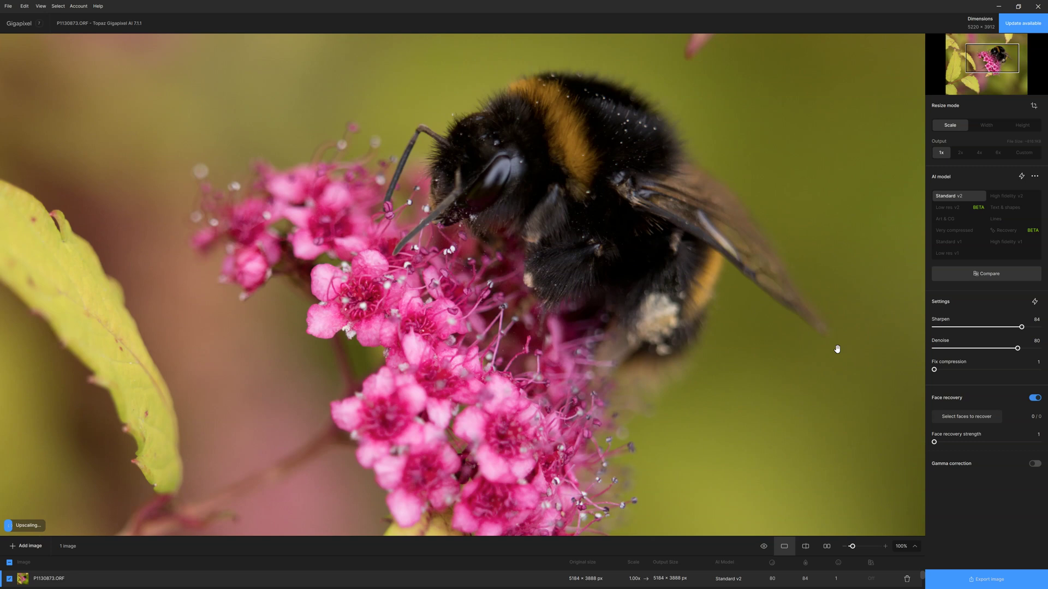
{"action": "left_click", "coordinate": [826, 548]}
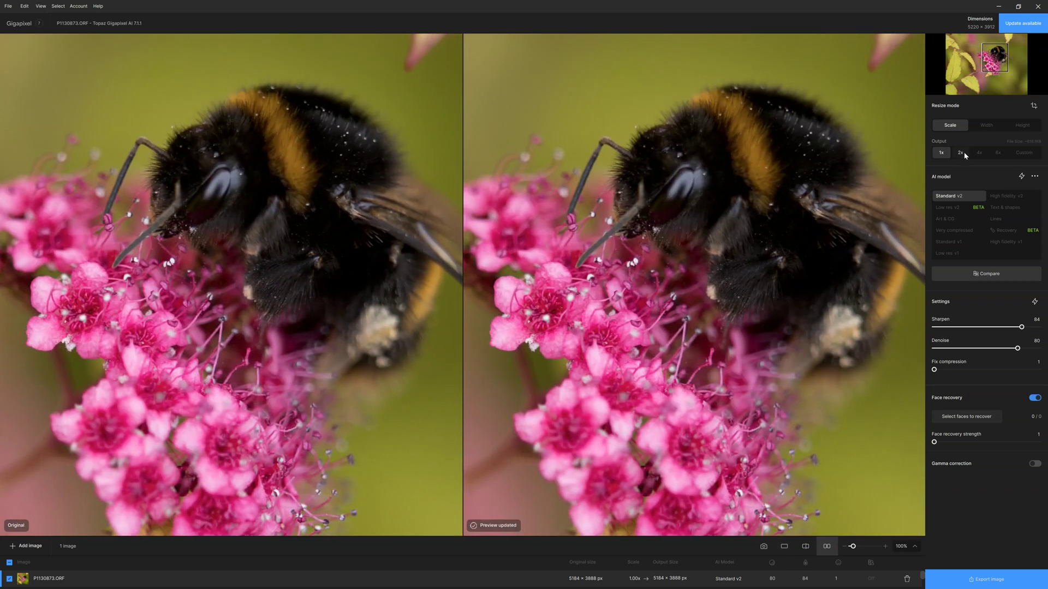
{"action": "left_click", "coordinate": [961, 153]}
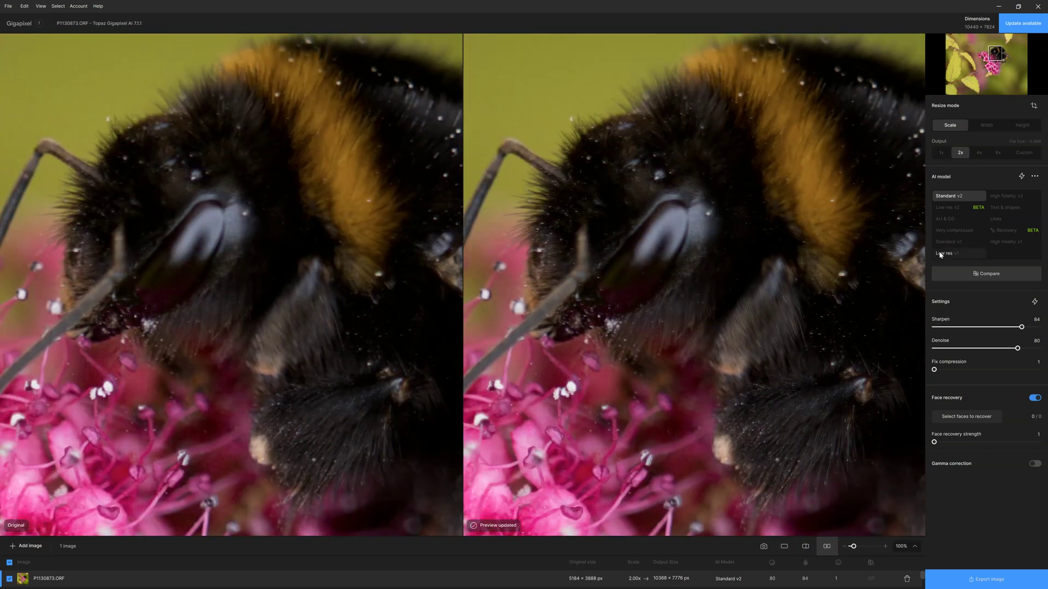
{"action": "left_click", "coordinate": [941, 254]}
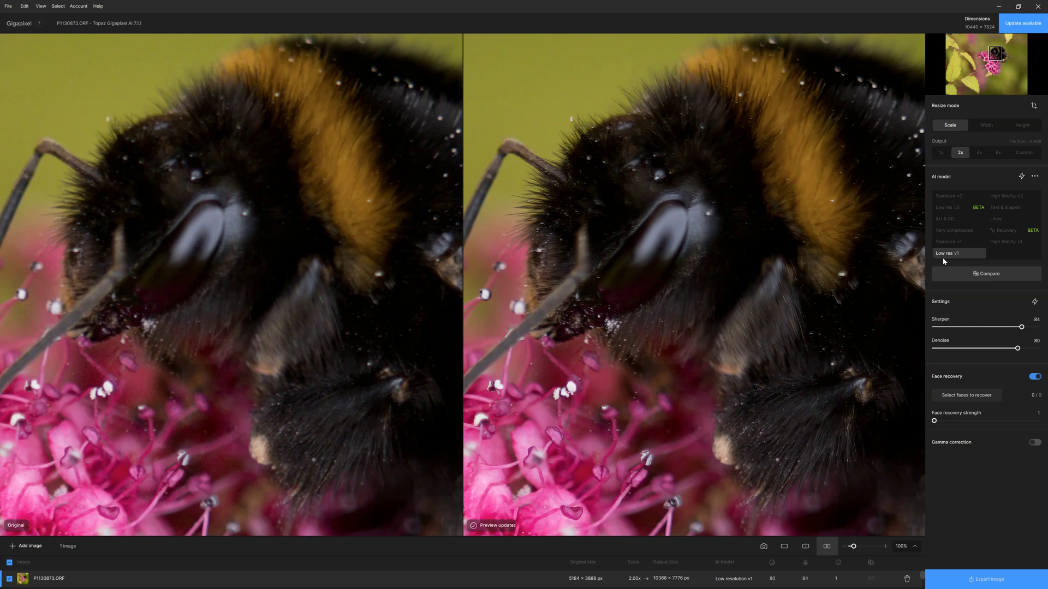
Step: Raise Sharpen to 88, lower Denoise to 32, and switch to split comparison
{"action": "left_click", "coordinate": [1026, 326]}
{"action": "left_click_drag", "start_coordinate": [1018, 348], "coordinate": [966, 348]}
{"action": "left_click", "coordinate": [784, 547]}
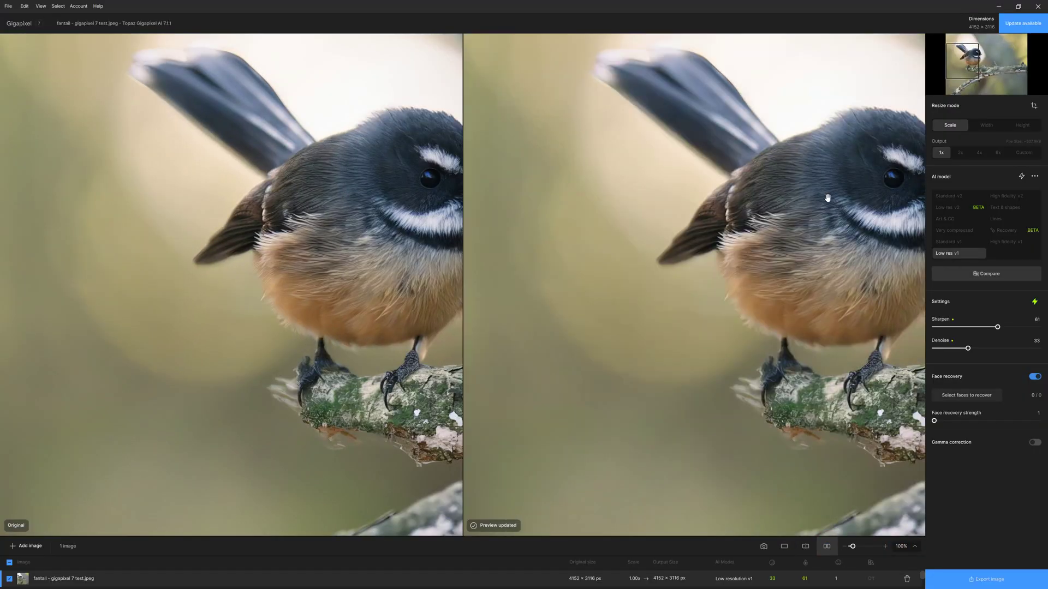
Step: Upscale the fantail 4x with Sharpen 78 and Denoise 44, split-comparing its head and beak
{"action": "left_click_drag", "start_coordinate": [826, 199], "coordinate": [636, 283]}
{"action": "left_click", "coordinate": [980, 152]}
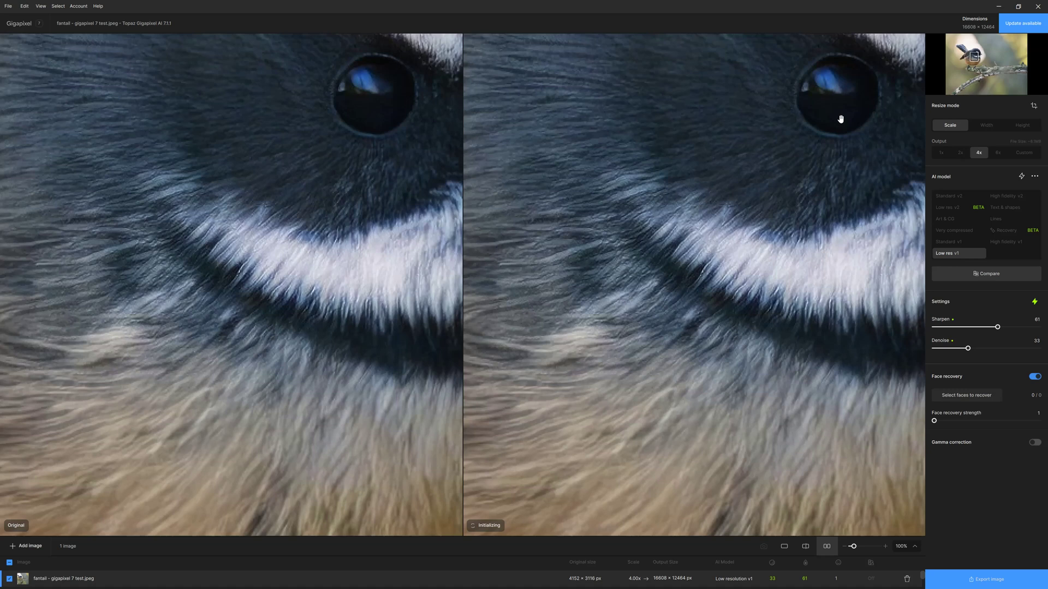
{"action": "left_click_drag", "start_coordinate": [836, 111], "coordinate": [623, 225]}
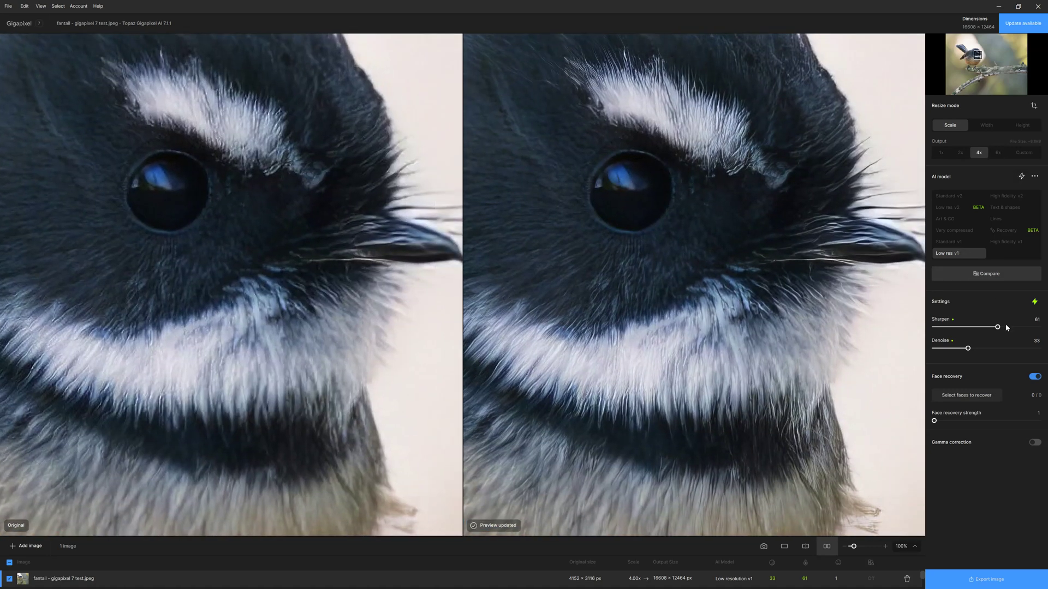
{"action": "left_click_drag", "start_coordinate": [1007, 327], "coordinate": [1017, 329]}
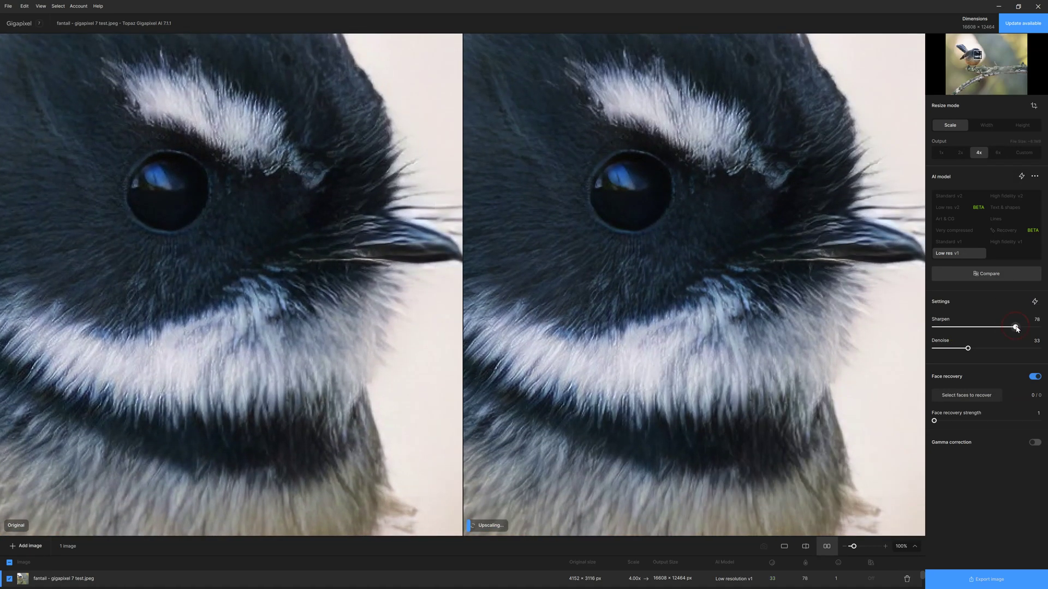
{"action": "left_click", "coordinate": [980, 349]}
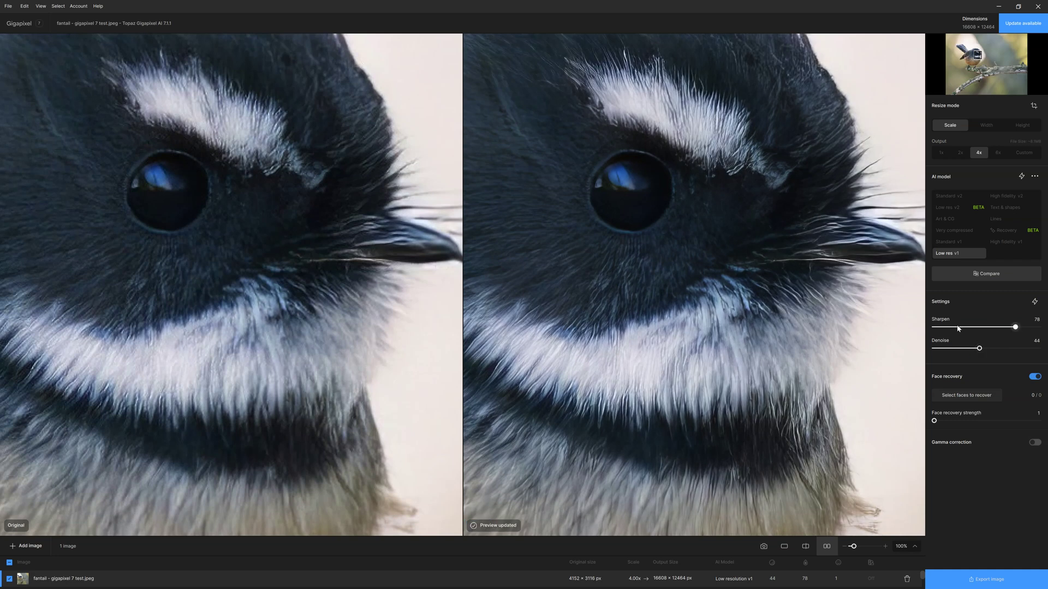
{"action": "left_click", "coordinate": [786, 549]}
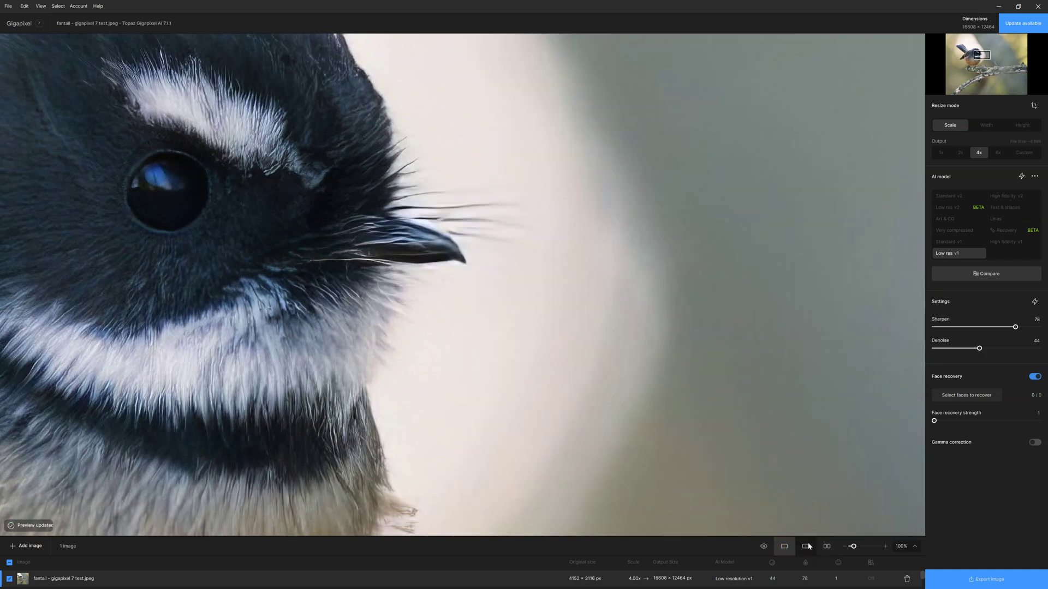
{"action": "left_click_drag", "start_coordinate": [580, 315], "coordinate": [885, 292]}
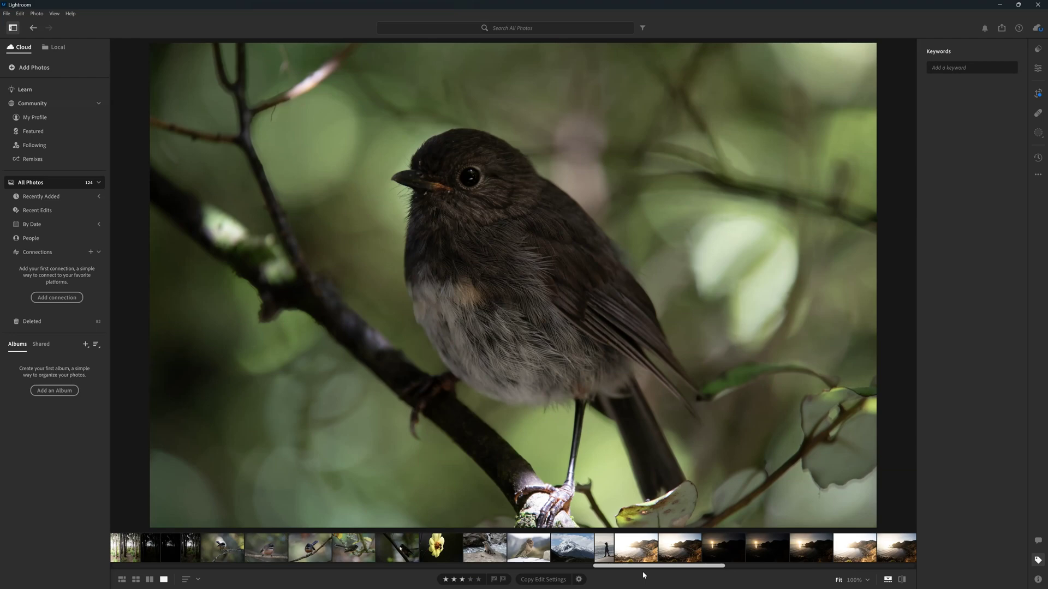
Step: Show the photo grid and check the resize method list without changing it
{"action": "key", "text": "g"}
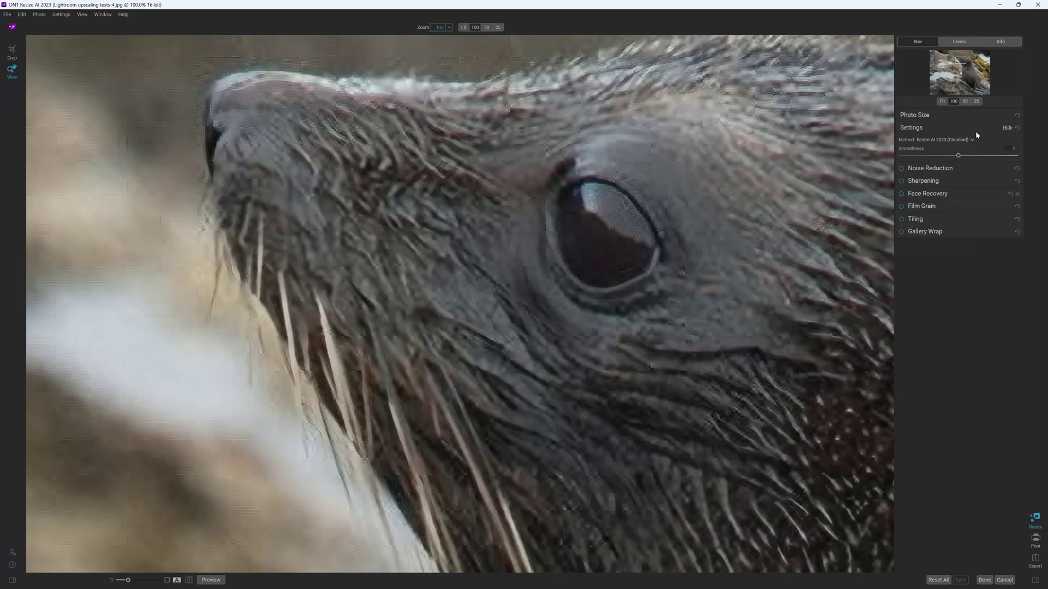
{"action": "left_click", "coordinate": [944, 140]}
{"action": "left_click", "coordinate": [958, 157]}
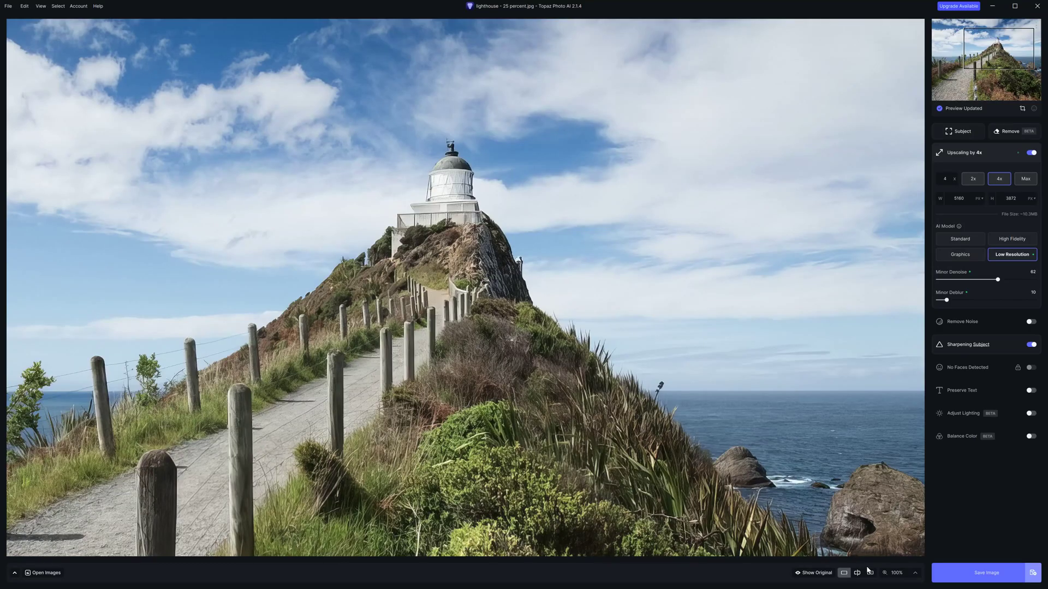
Step: Show the 4x Low Resolution lighthouse beside the original, centred on the lighthouse
{"action": "left_click", "coordinate": [870, 573]}
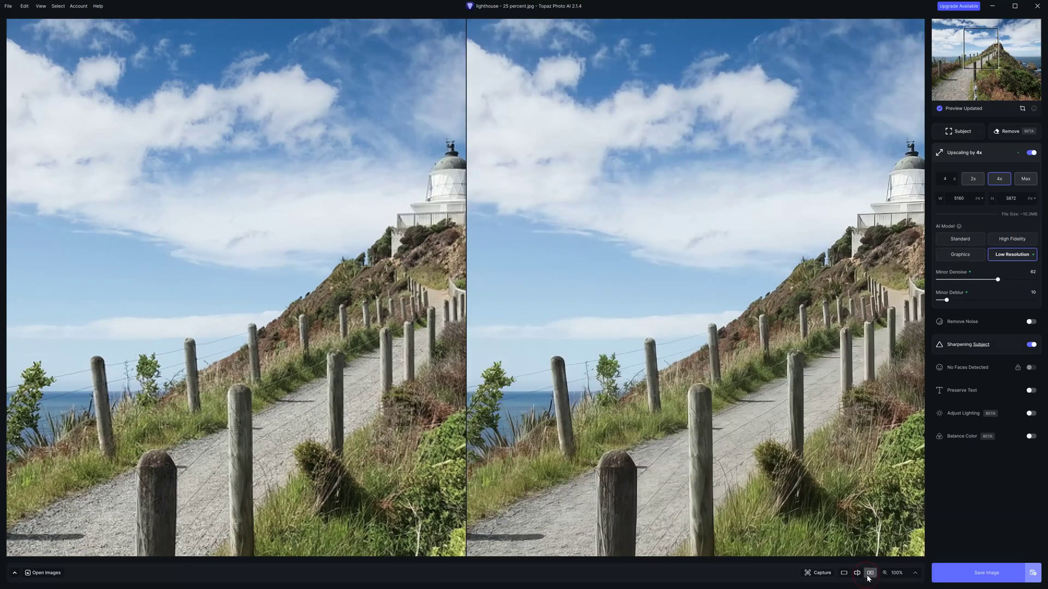
{"action": "left_click_drag", "start_coordinate": [807, 229], "coordinate": [621, 206]}
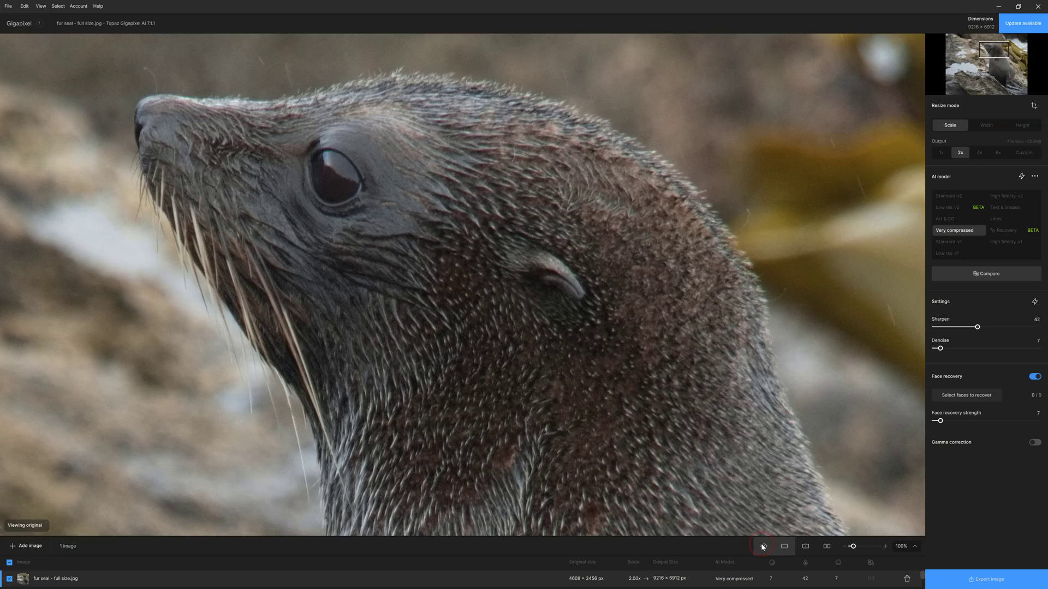
{"action": "left_click", "coordinate": [763, 547]}
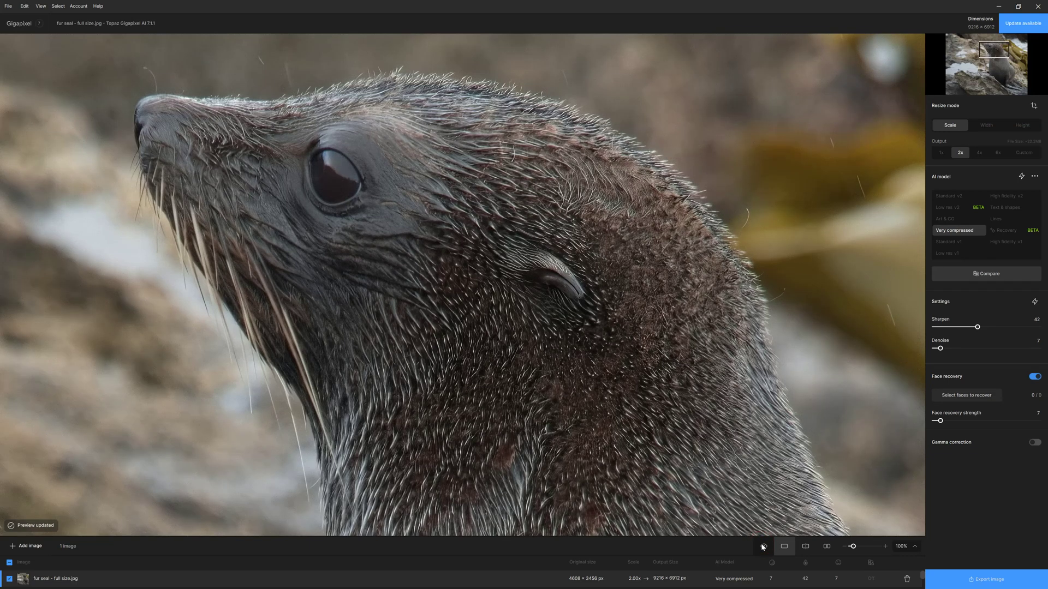
Step: Compare the seal's 2x Very compressed upscale in original, split and side-by-side views around the eye
{"action": "left_click", "coordinate": [806, 547]}
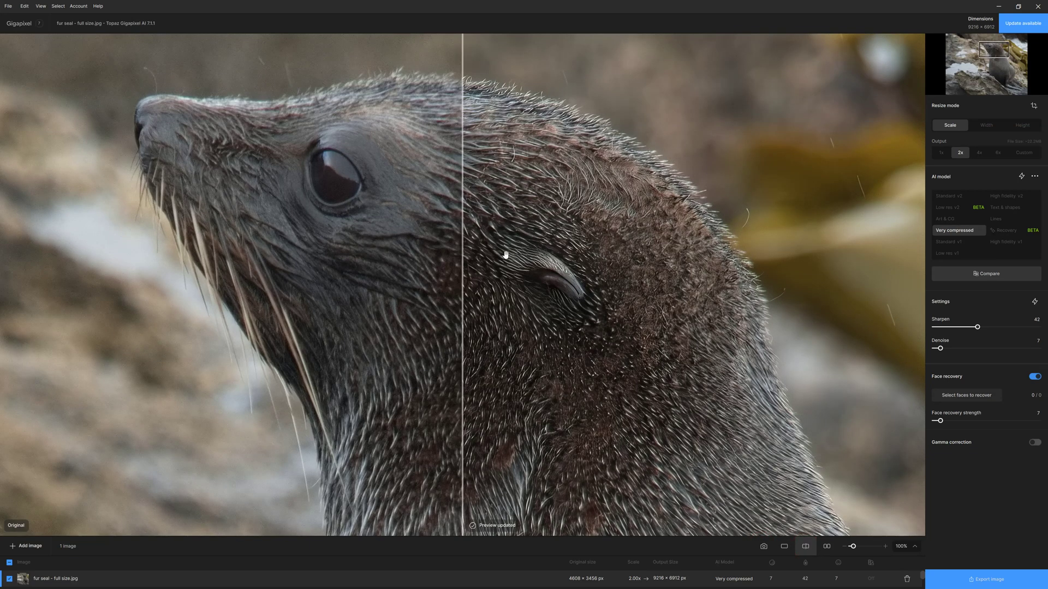
{"action": "left_click_drag", "start_coordinate": [463, 257], "coordinate": [249, 273]}
{"action": "left_click_drag", "start_coordinate": [168, 274], "coordinate": [19, 267]}
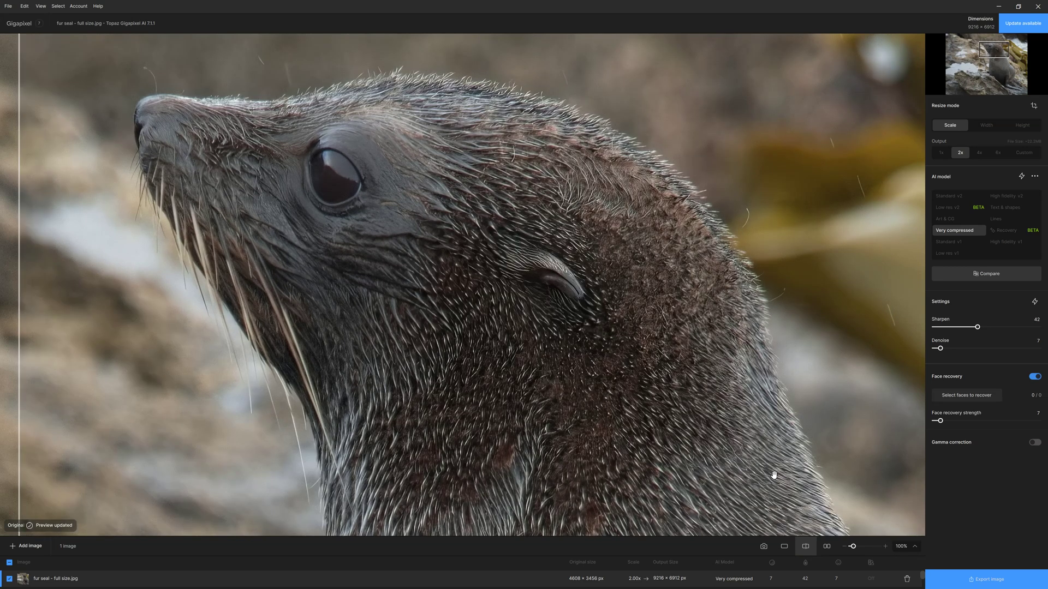
{"action": "left_click", "coordinate": [827, 546]}
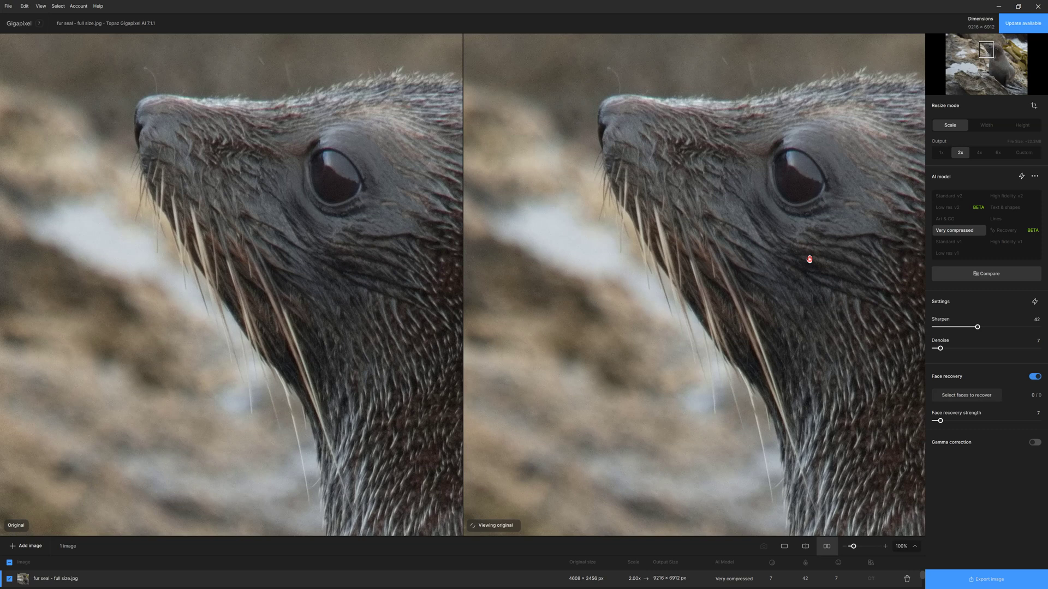
{"action": "left_click_drag", "start_coordinate": [807, 252], "coordinate": [706, 253]}
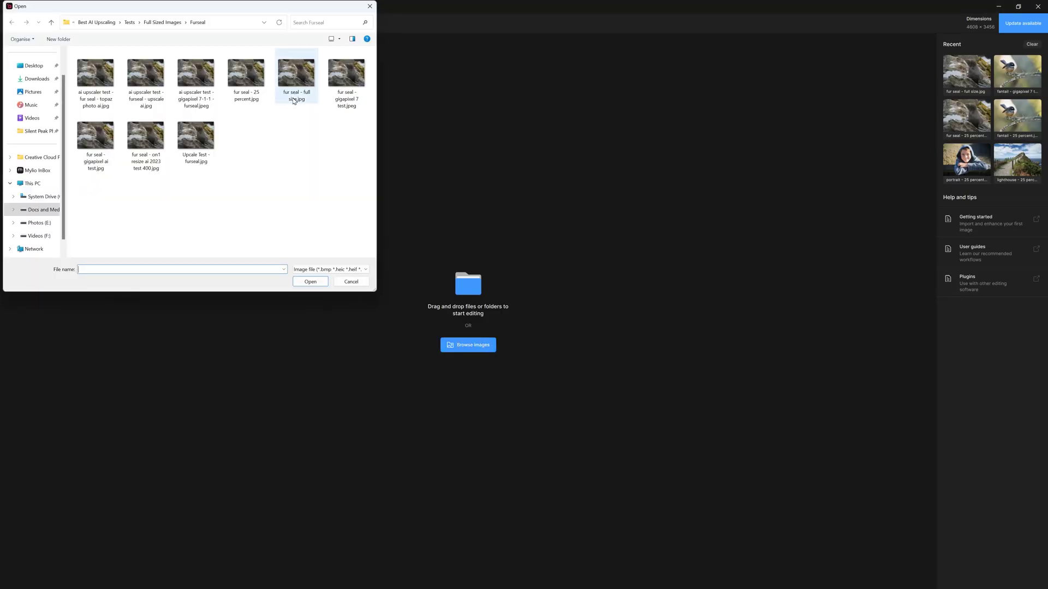
Step: Open the fur seal gigapixel 7 test image and fit it in view
{"action": "double_click", "coordinate": [350, 76]}
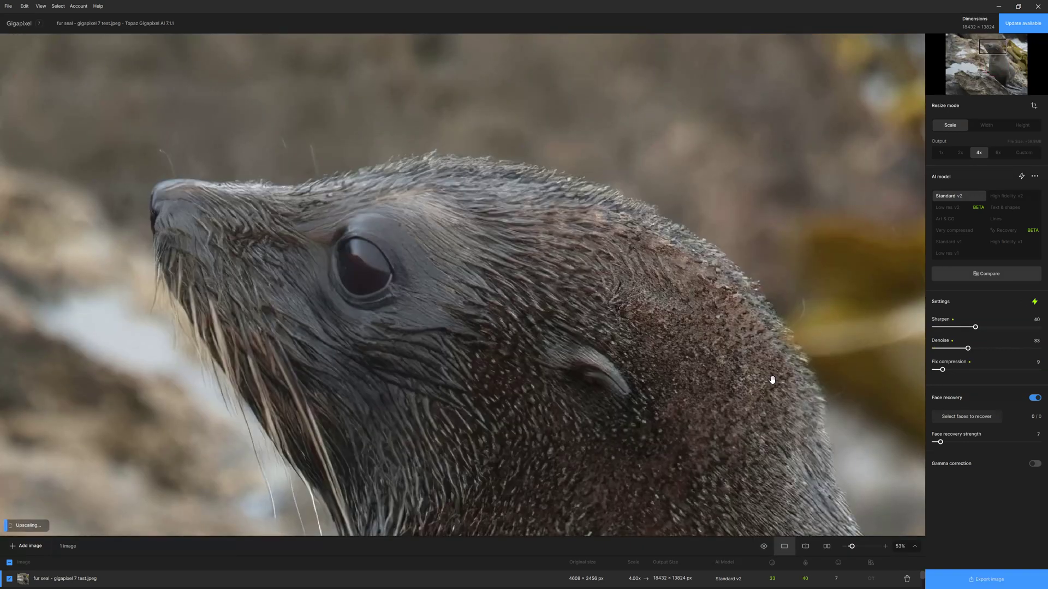
{"action": "left_click", "coordinate": [915, 547]}
{"action": "left_click", "coordinate": [906, 445]}
Step: Try 1x, 2x, 4x and 6x output scales, then set a custom 3.5x scale
{"action": "left_click", "coordinate": [982, 125]}
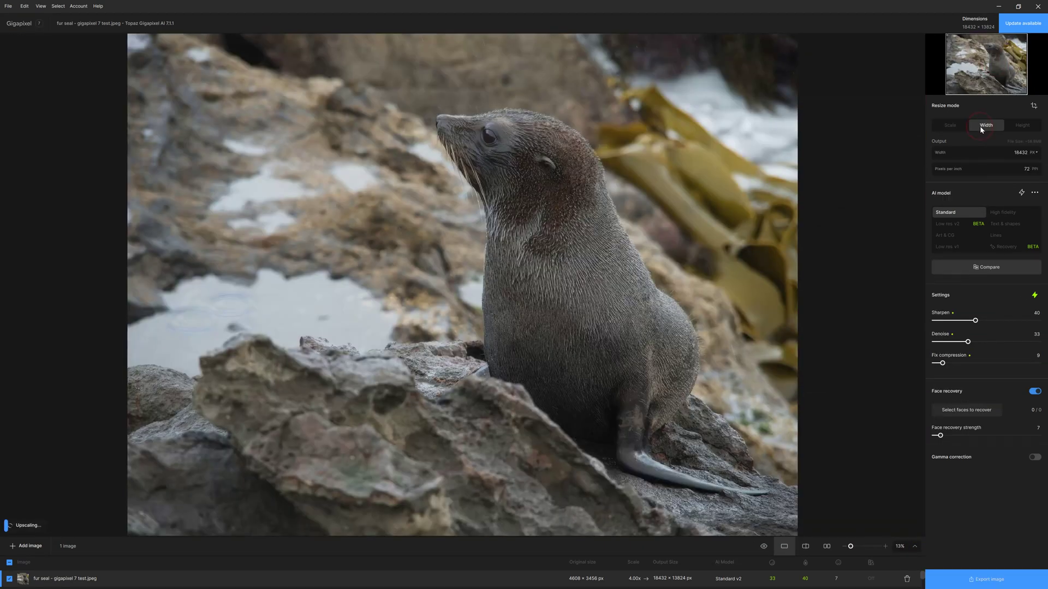
{"action": "left_click", "coordinate": [951, 125]}
{"action": "left_click", "coordinate": [941, 154]}
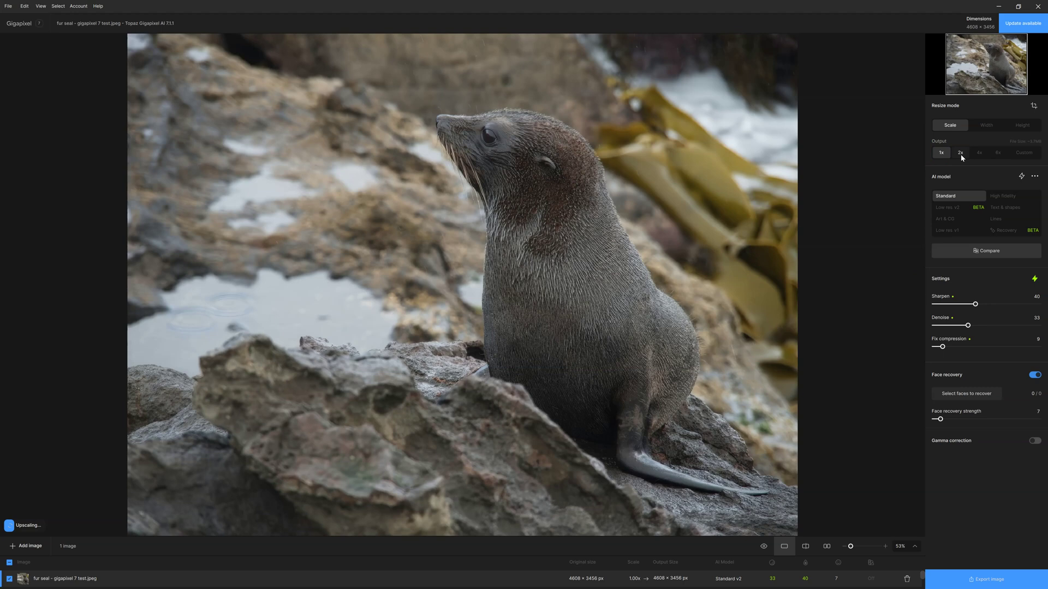
{"action": "left_click", "coordinate": [960, 153]}
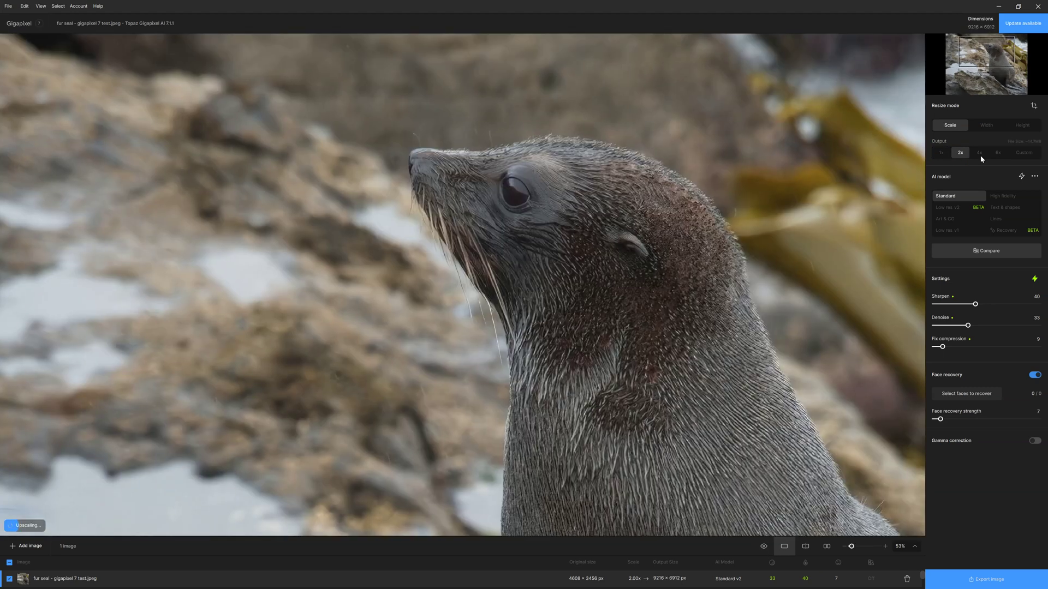
{"action": "left_click", "coordinate": [979, 153]}
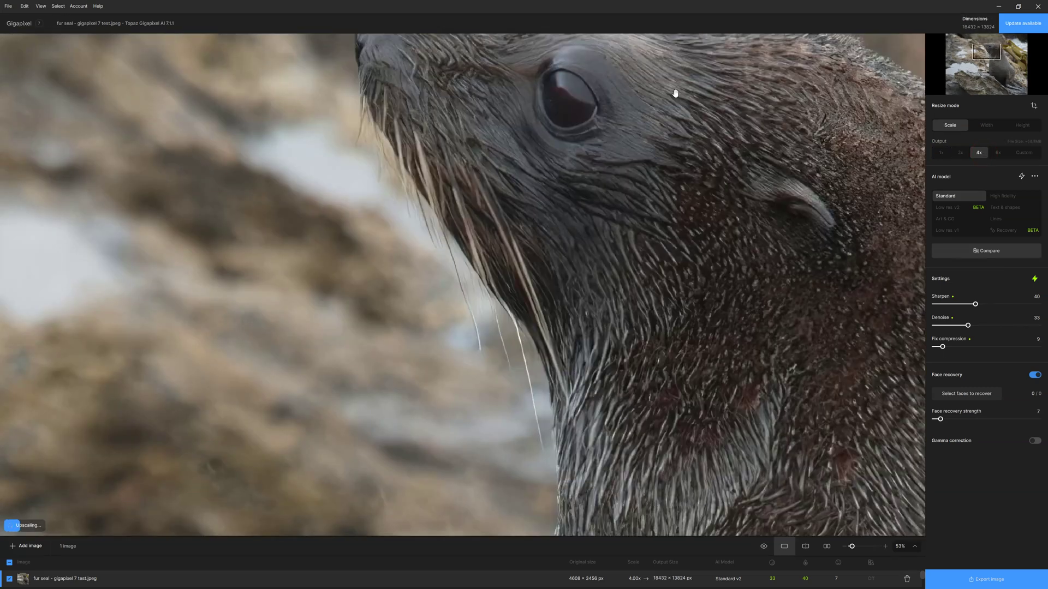
{"action": "left_click", "coordinate": [998, 154]}
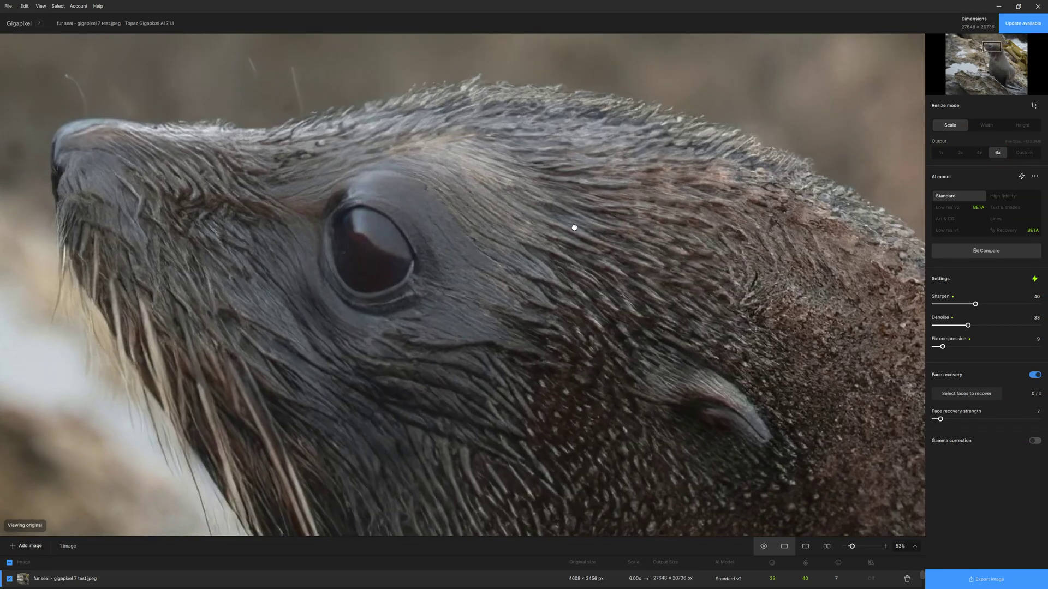
{"action": "left_click", "coordinate": [1025, 153]}
{"action": "left_click", "coordinate": [985, 170]}
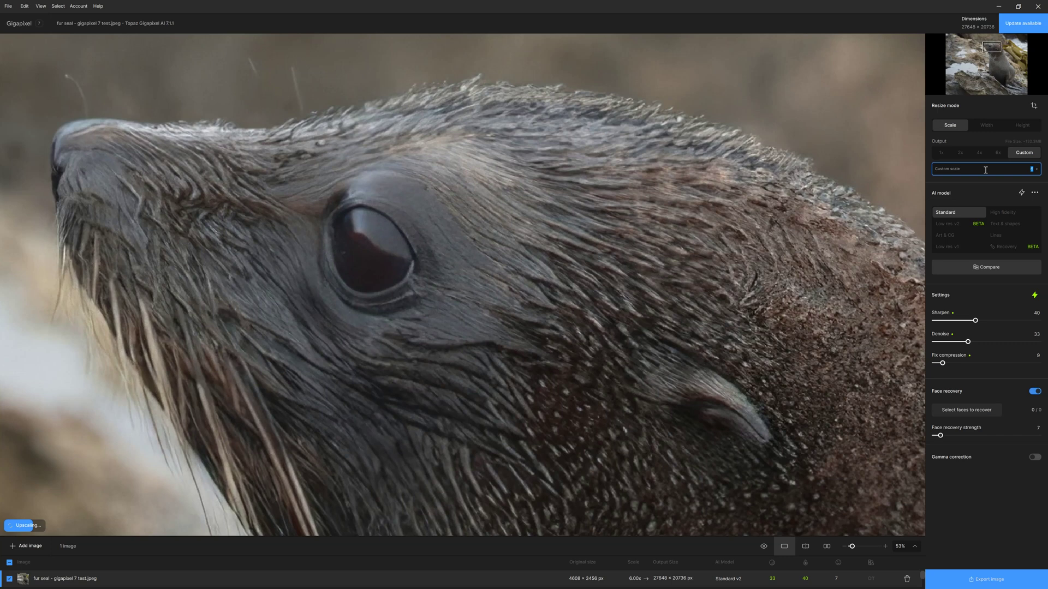
{"action": "type", "text": "3.5"}
{"action": "key", "text": "Return"}
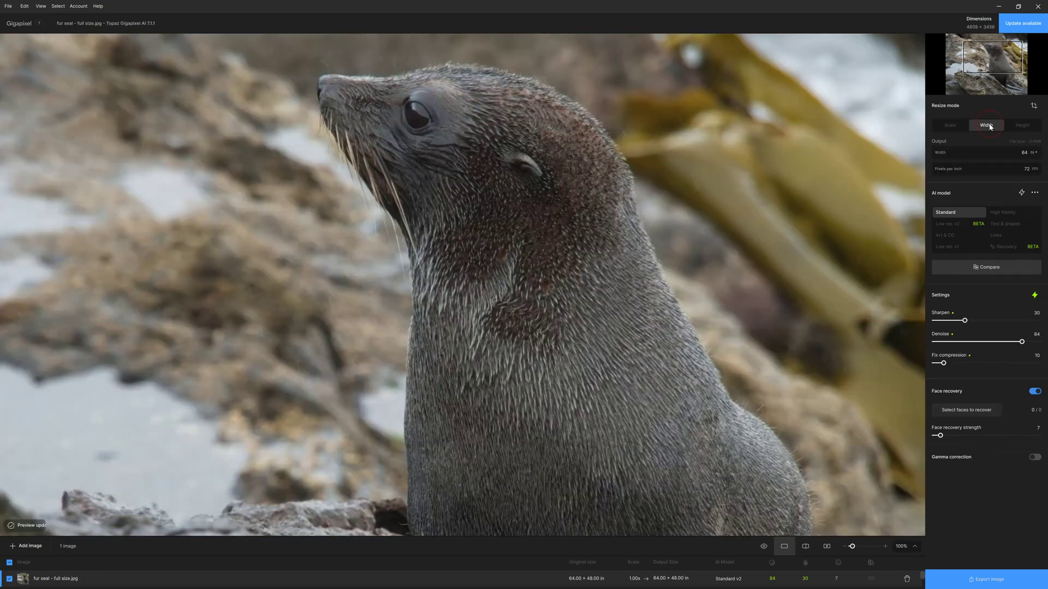
Step: Size the output by height measured in pixels
{"action": "left_click", "coordinate": [1021, 125]}
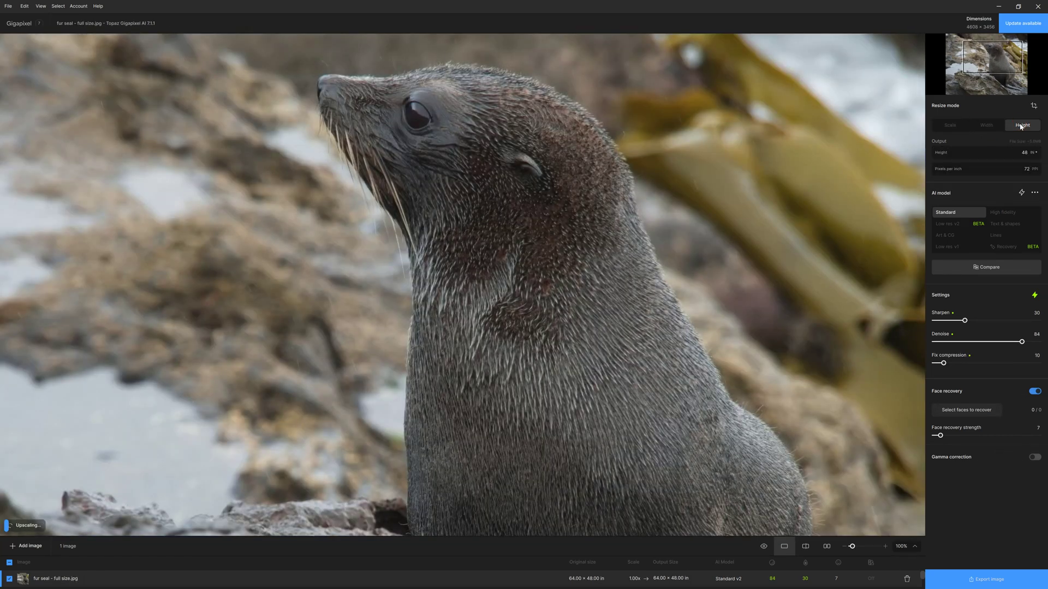
{"action": "left_click", "coordinate": [1037, 153]}
{"action": "left_click", "coordinate": [1033, 173]}
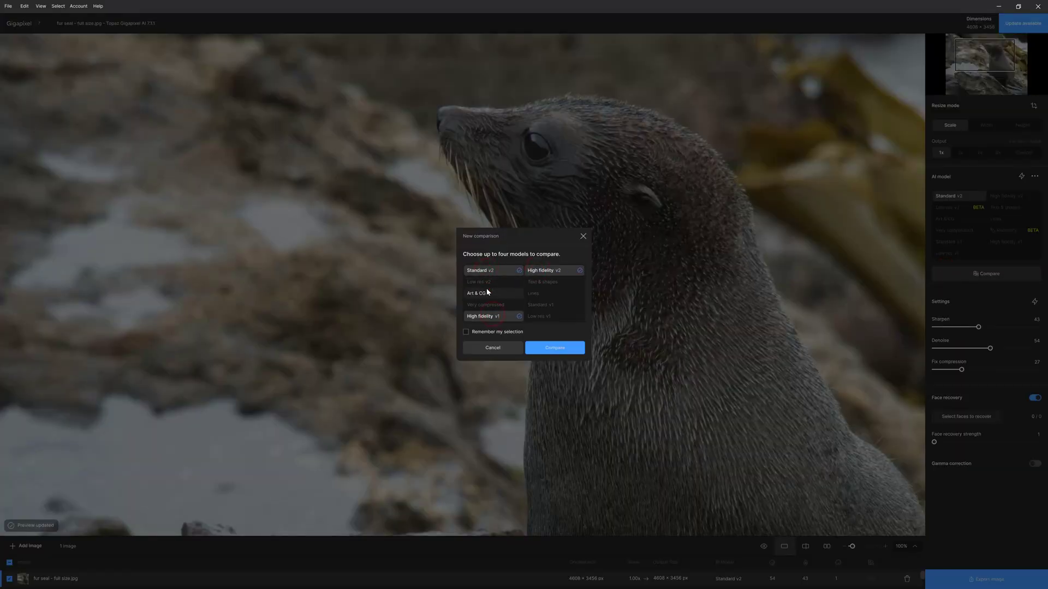
Step: Compare four models including High fidelity v1 and Low res v2, then auto-set and raise Sharpen and Denoise
{"action": "left_click", "coordinate": [478, 282]}
{"action": "left_click", "coordinate": [554, 347]}
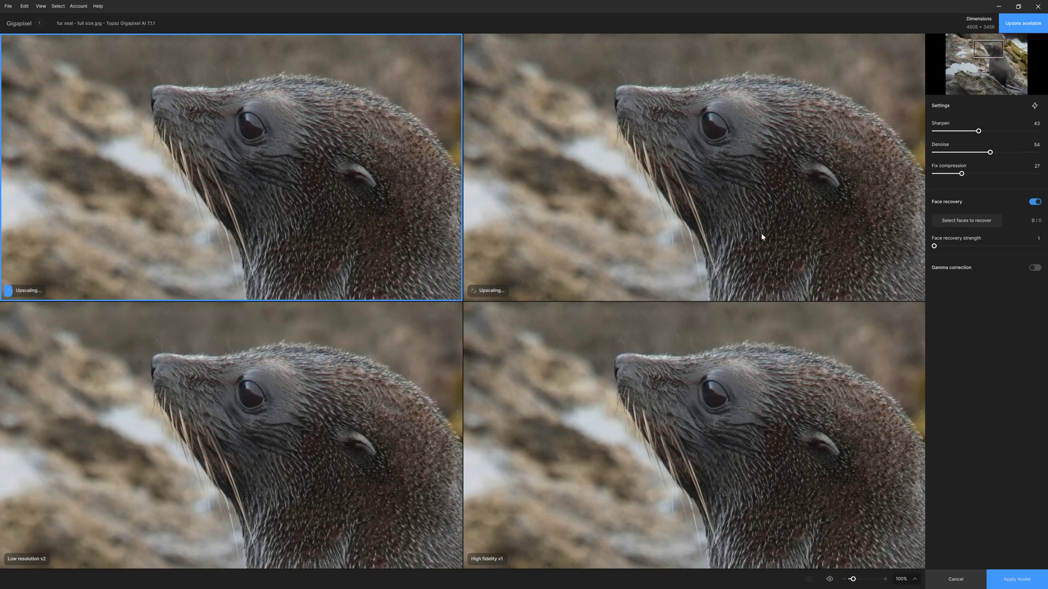
{"action": "left_click", "coordinate": [1035, 309]}
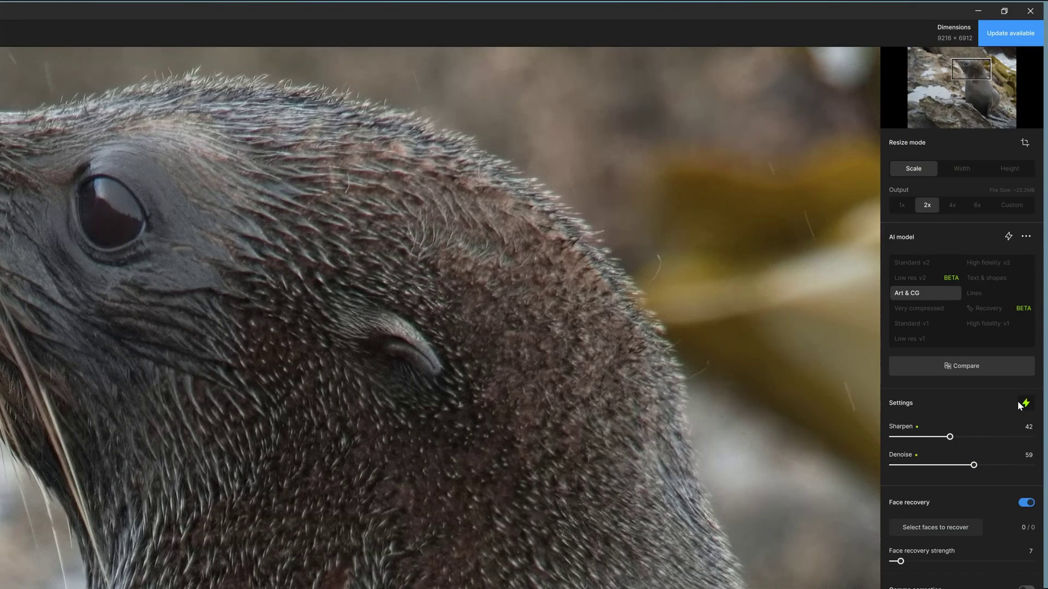
{"action": "left_click_drag", "start_coordinate": [960, 437], "coordinate": [979, 437]}
{"action": "left_click_drag", "start_coordinate": [974, 466], "coordinate": [1007, 468]}
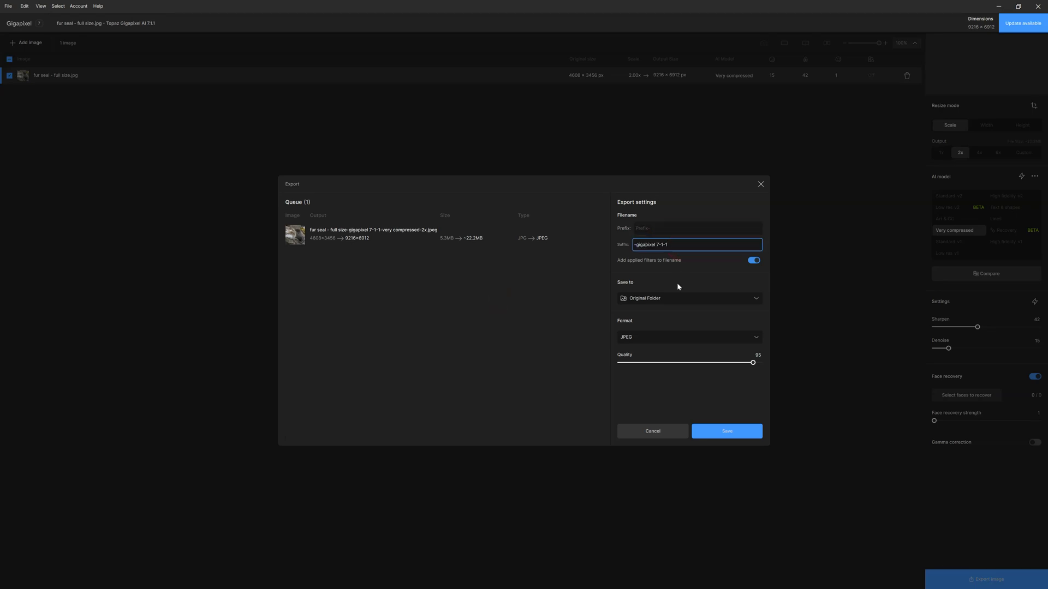
Step: Save the upscale to the Desktop as a JPEG at quality 69 and close the export window
{"action": "left_click", "coordinate": [675, 300]}
{"action": "left_click", "coordinate": [672, 323]}
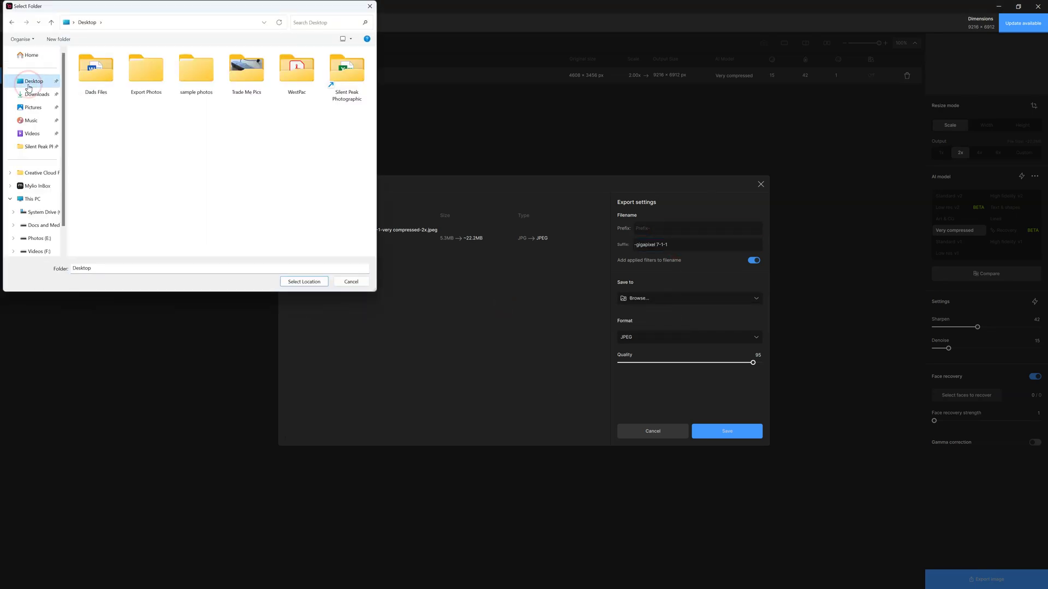
{"action": "left_click", "coordinate": [307, 280]}
{"action": "left_click", "coordinate": [681, 339]}
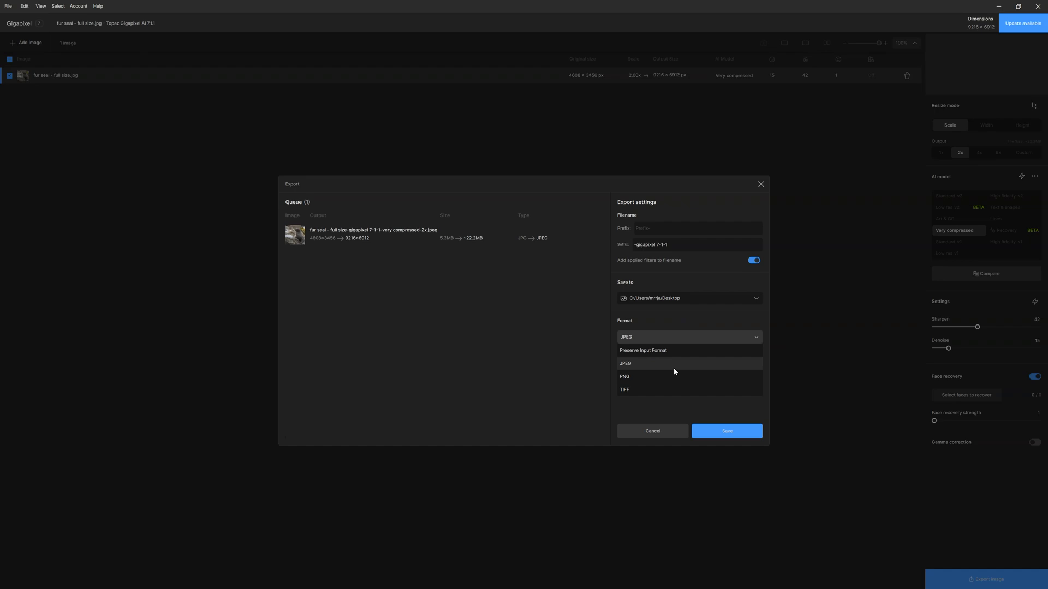
{"action": "left_click", "coordinate": [671, 363]}
{"action": "left_click_drag", "start_coordinate": [723, 363], "coordinate": [715, 362]}
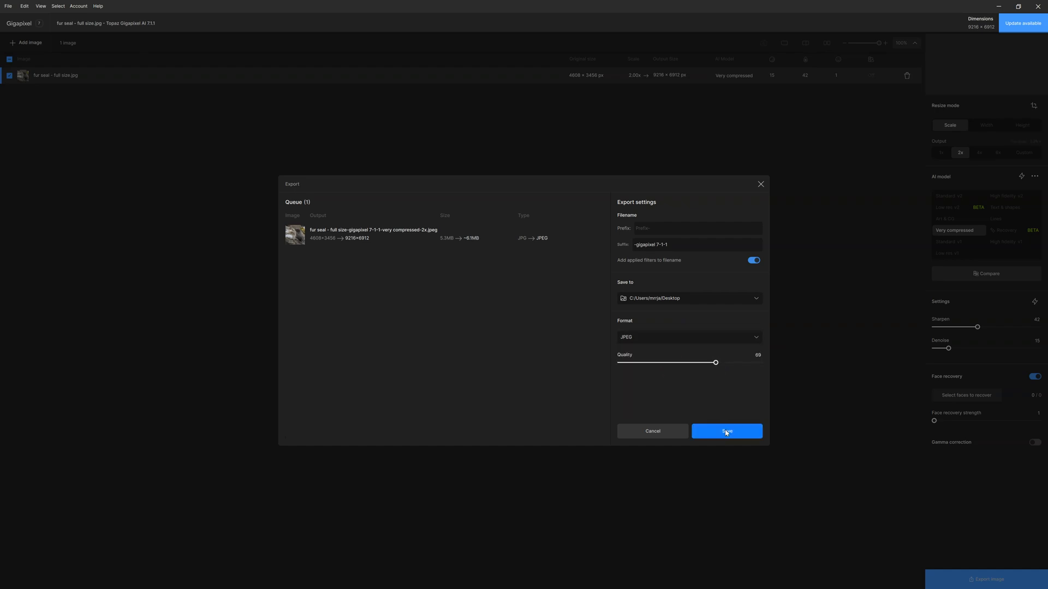
{"action": "left_click", "coordinate": [727, 432]}
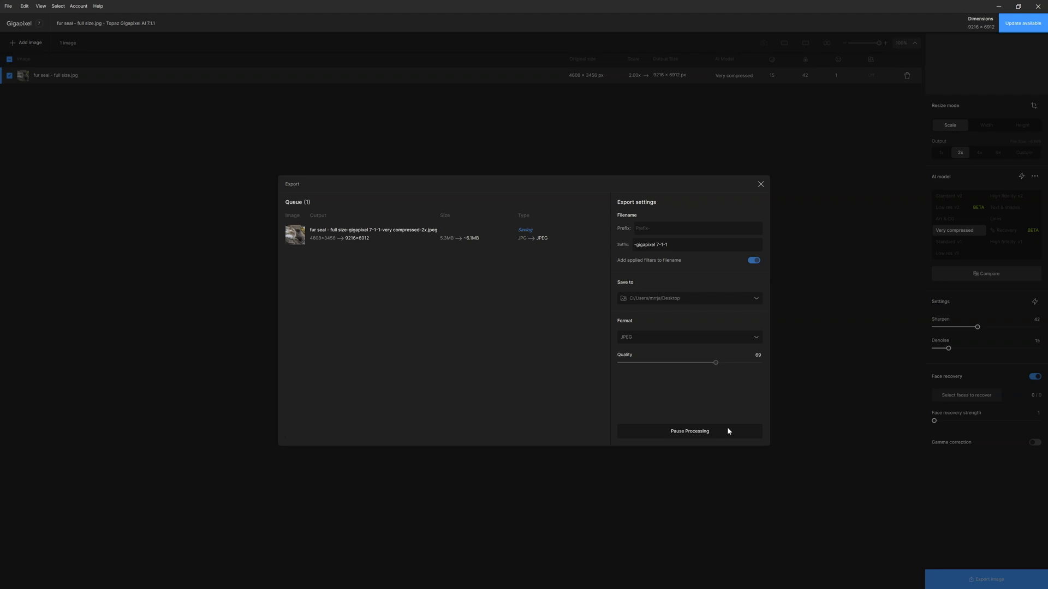
{"action": "left_click", "coordinate": [636, 432]}
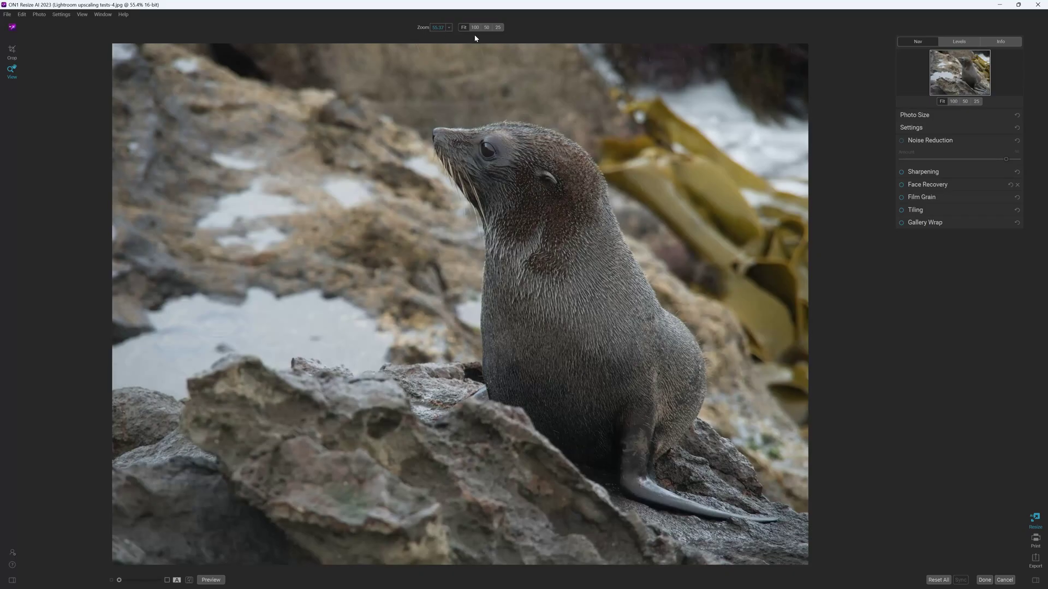
Step: View the seal at 100% and set Photo Size to 400 percent
{"action": "left_click", "coordinate": [474, 27]}
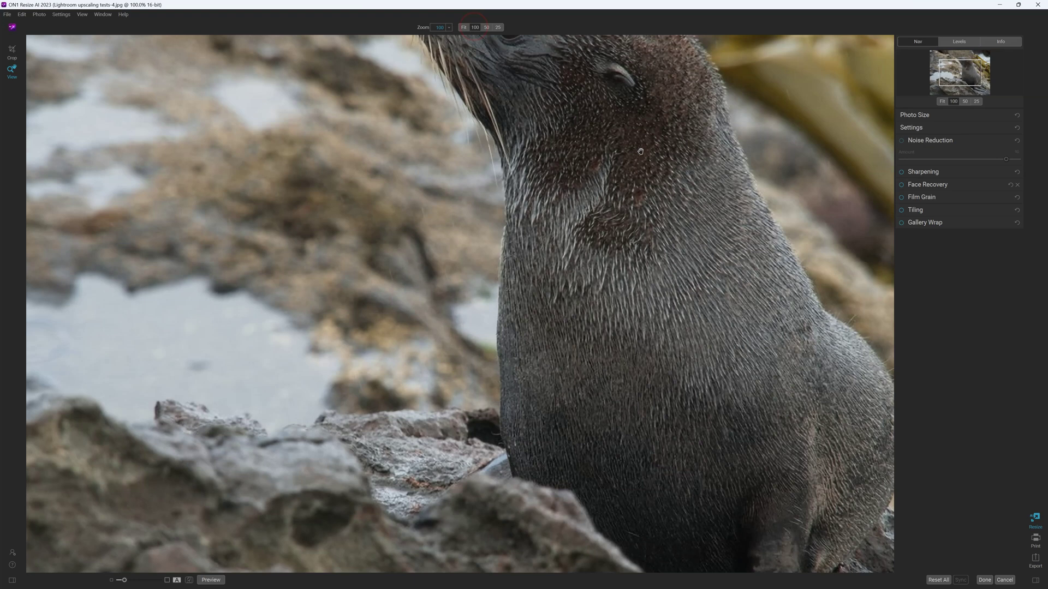
{"action": "left_click", "coordinate": [968, 65]}
{"action": "left_click_drag", "start_coordinate": [968, 64], "coordinate": [968, 66]}
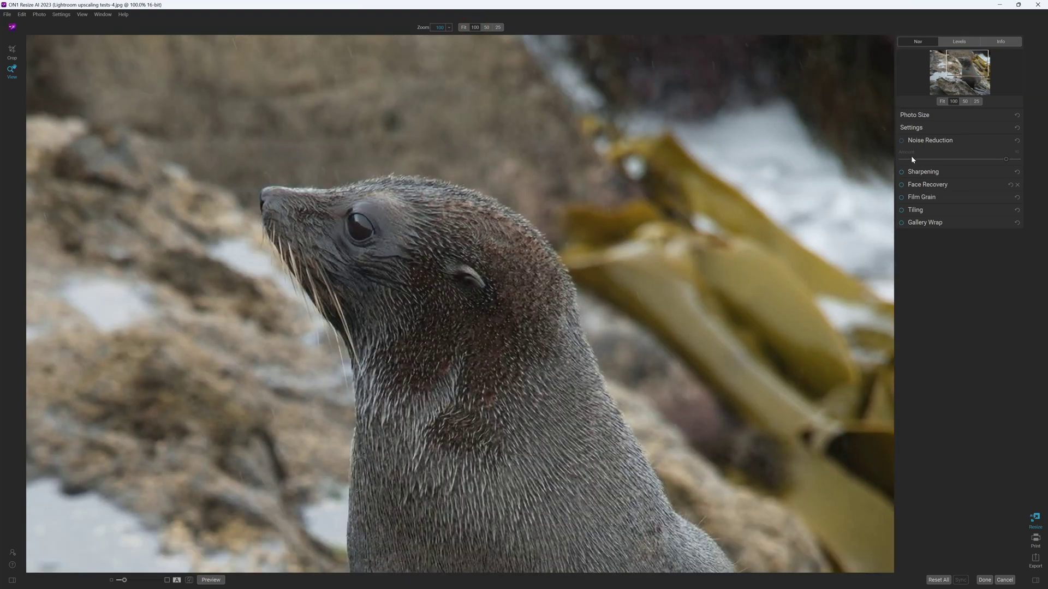
{"action": "left_click", "coordinate": [919, 116]}
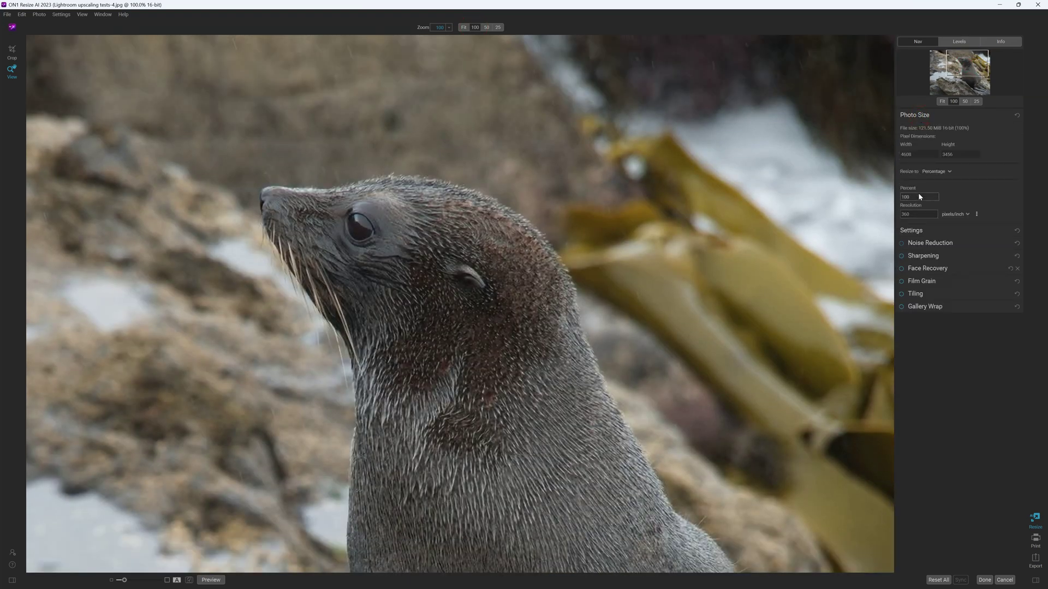
{"action": "type", "text": "400"}
{"action": "key", "text": "Return"}
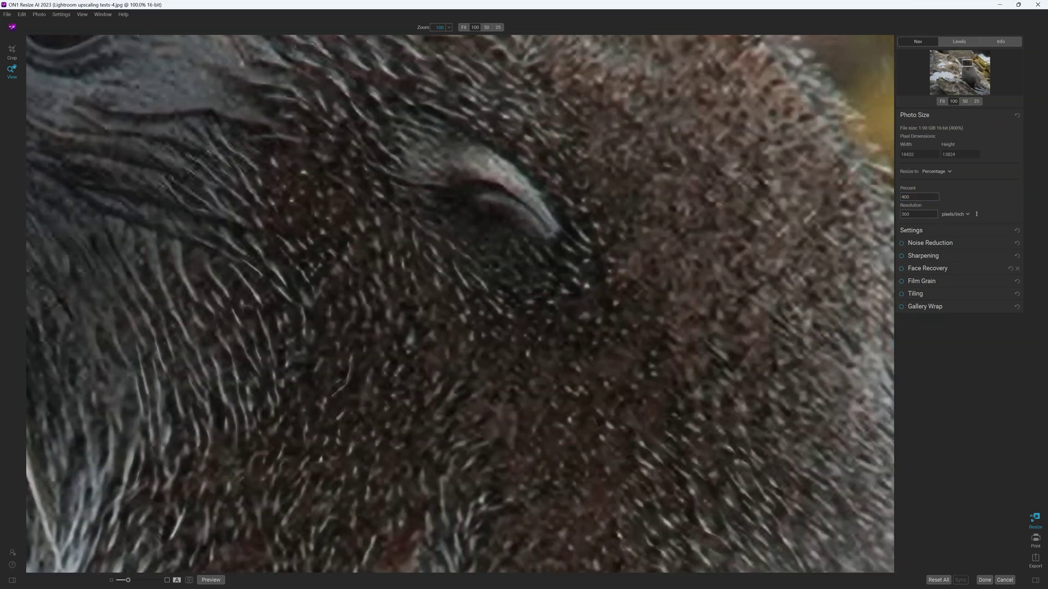
{"action": "left_click_drag", "start_coordinate": [969, 68], "coordinate": [961, 63]}
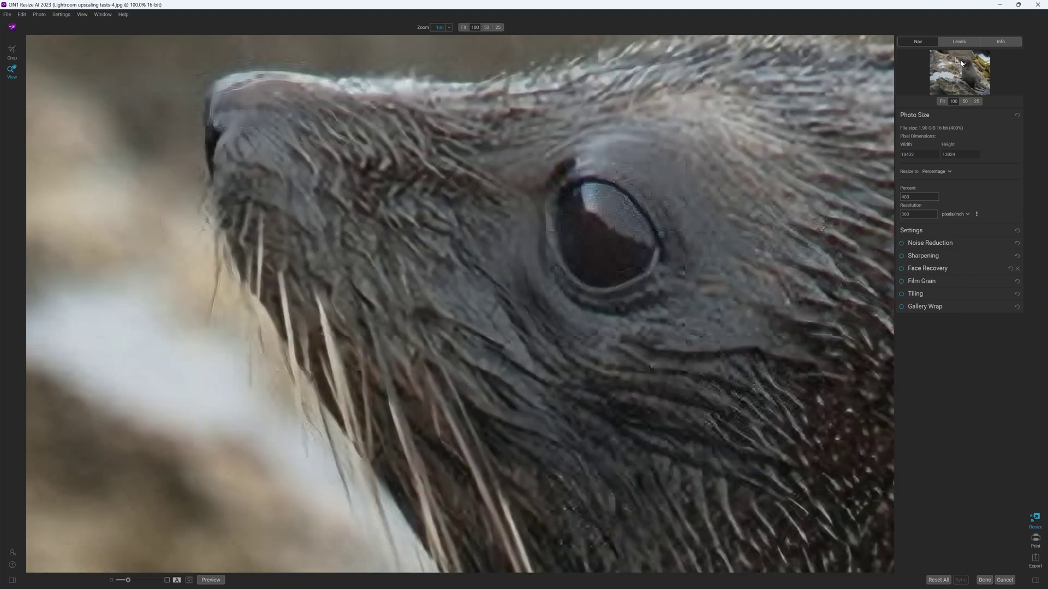
Step: Choose the Resize AI 2023 Faithful method and increase Smoothness
{"action": "left_click", "coordinate": [911, 231]}
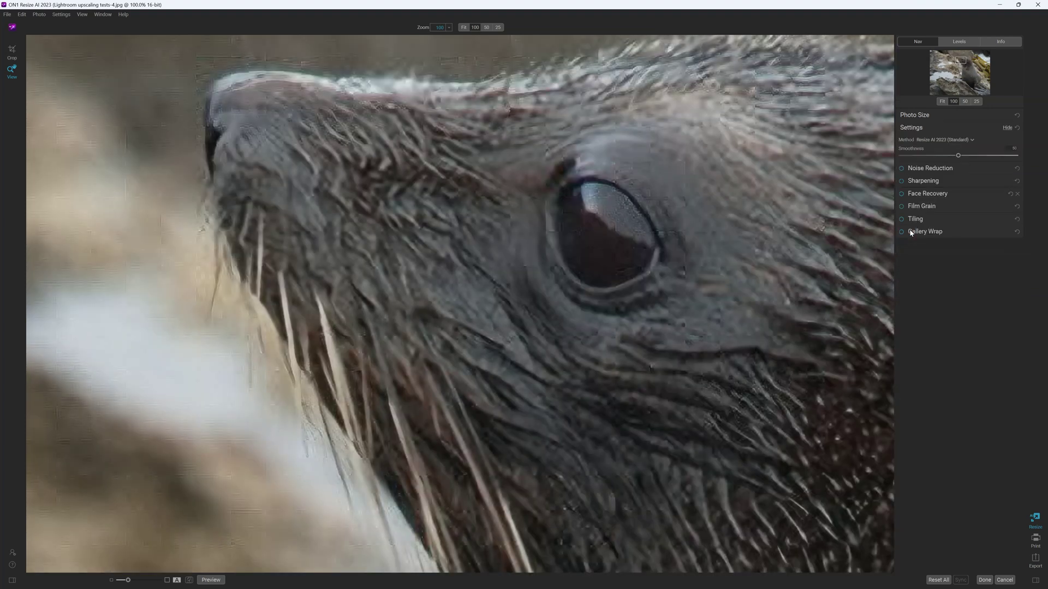
{"action": "left_click", "coordinate": [971, 141]}
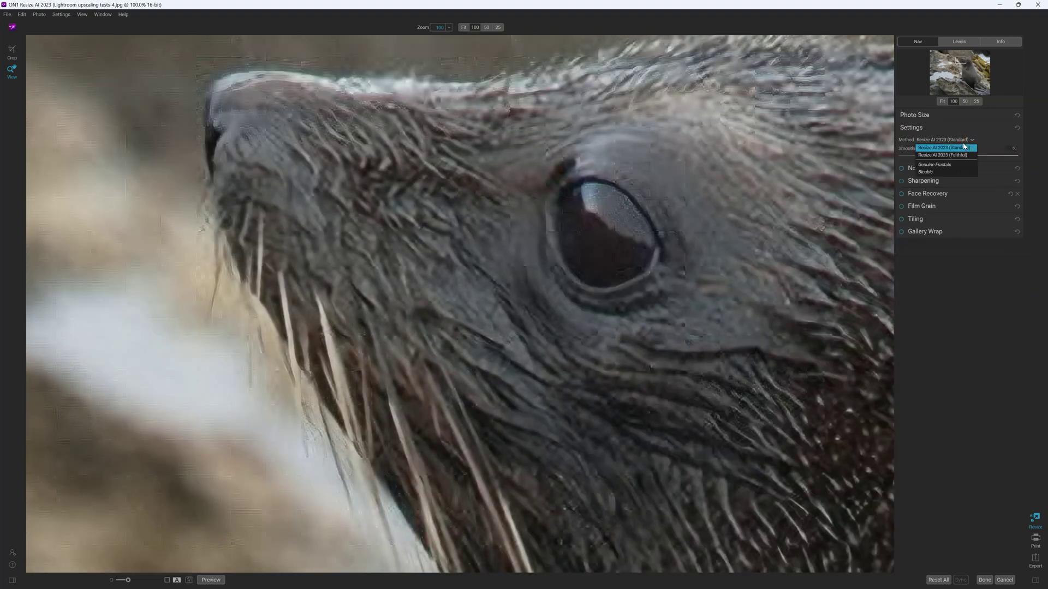
{"action": "left_click", "coordinate": [958, 156]}
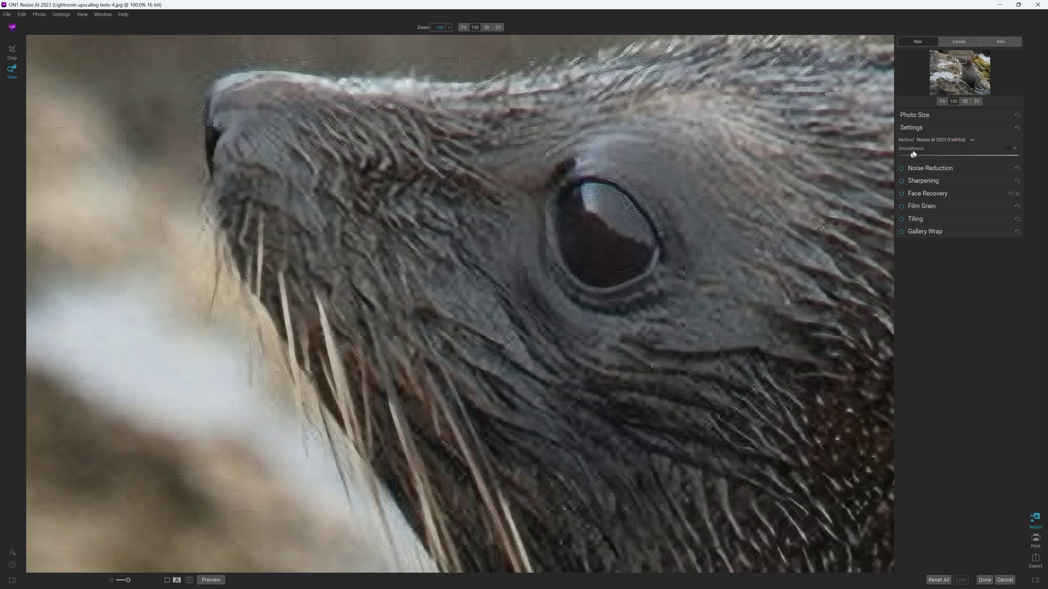
{"action": "left_click_drag", "start_coordinate": [913, 153], "coordinate": [1004, 157]}
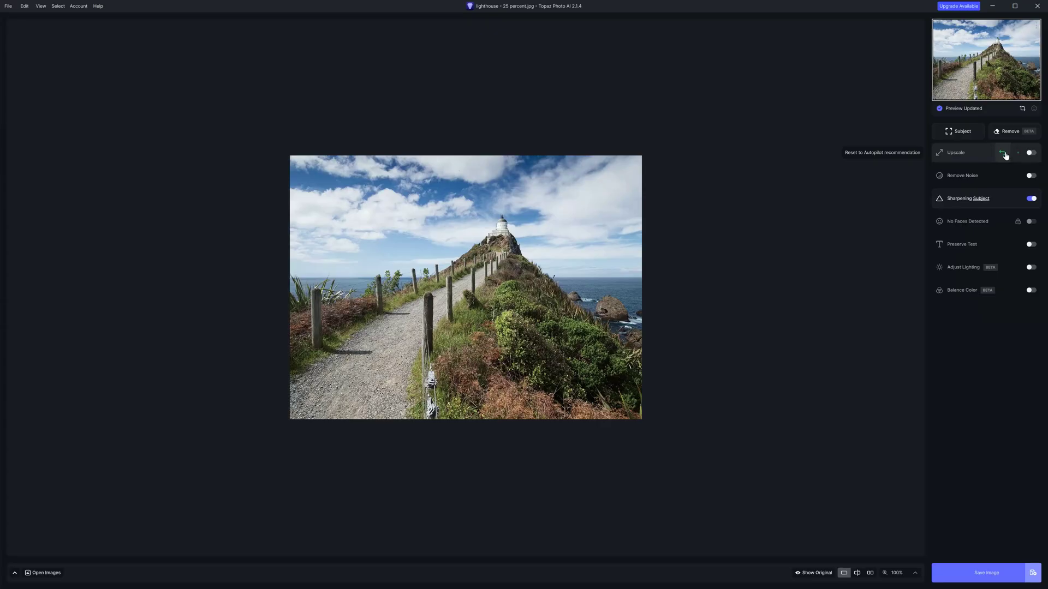
Step: Enable a 4x upscale on the lighthouse photo and pan toward the lighthouse top
{"action": "left_click", "coordinate": [1031, 153]}
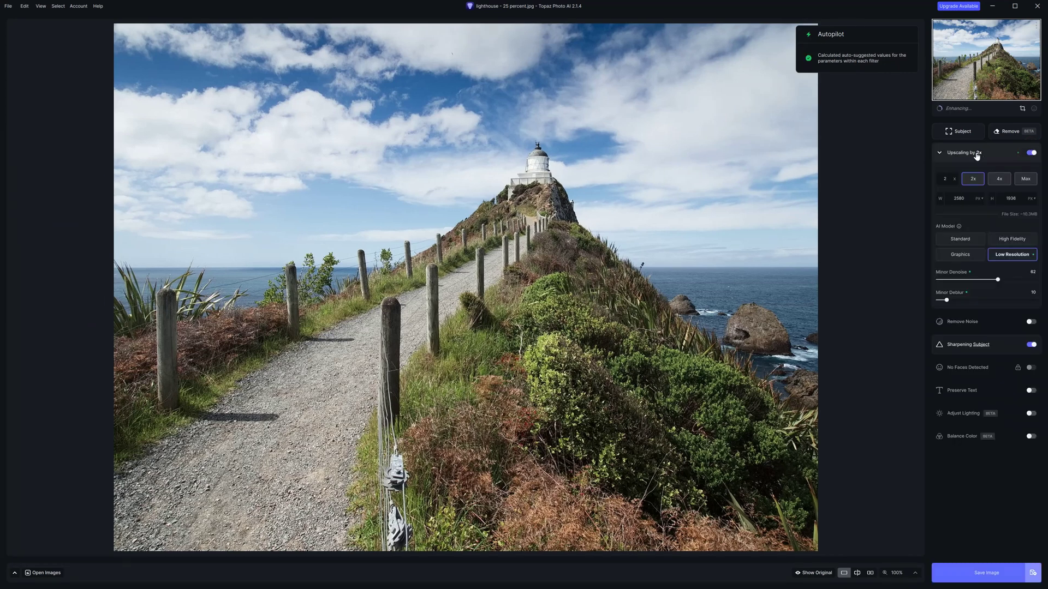
{"action": "left_click", "coordinate": [998, 179]}
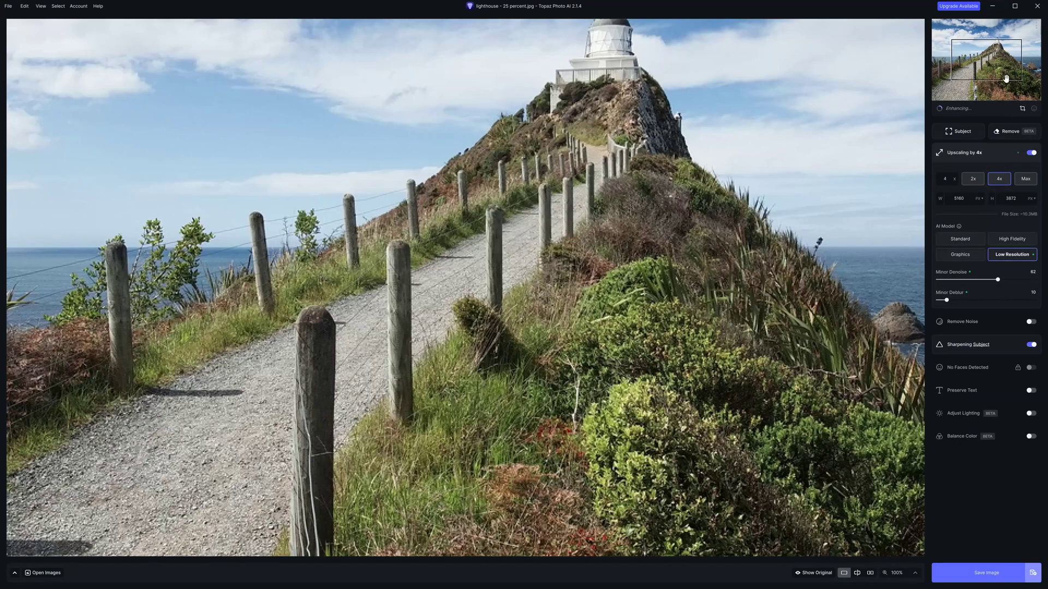
{"action": "left_click_drag", "start_coordinate": [1004, 77], "coordinate": [998, 48]}
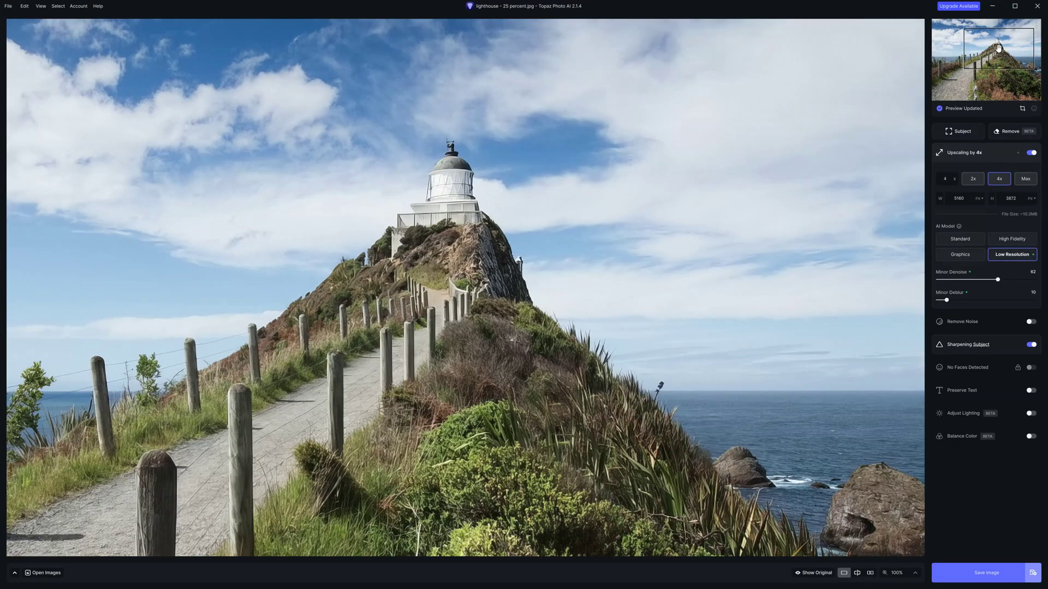
Step: Compare the upscale side by side with the original, centred on the lighthouse
{"action": "left_click", "coordinate": [870, 573]}
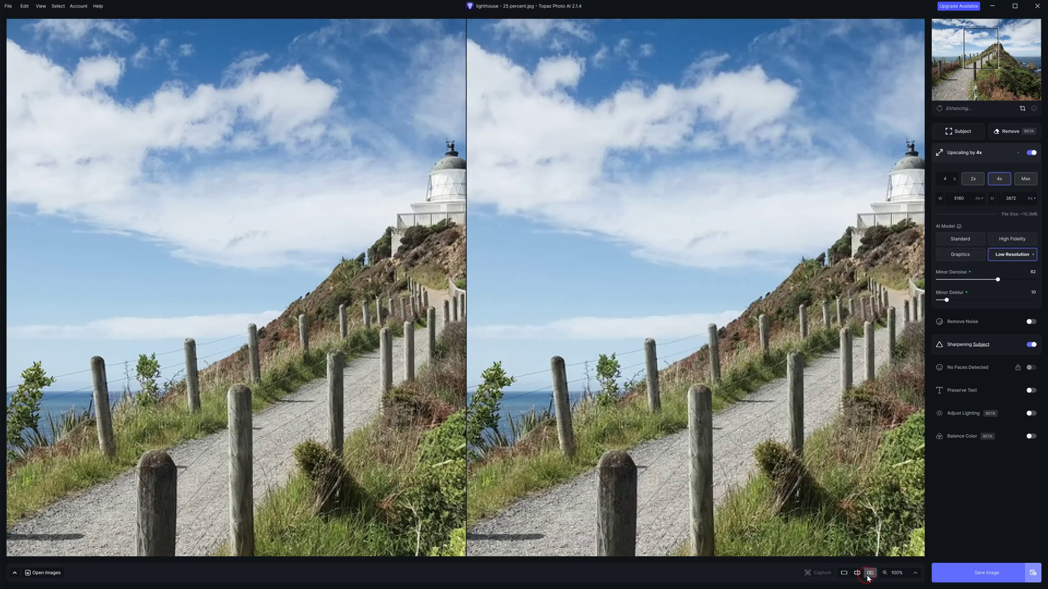
{"action": "left_click", "coordinate": [816, 232]}
{"action": "left_click_drag", "start_coordinate": [801, 232], "coordinate": [748, 354]}
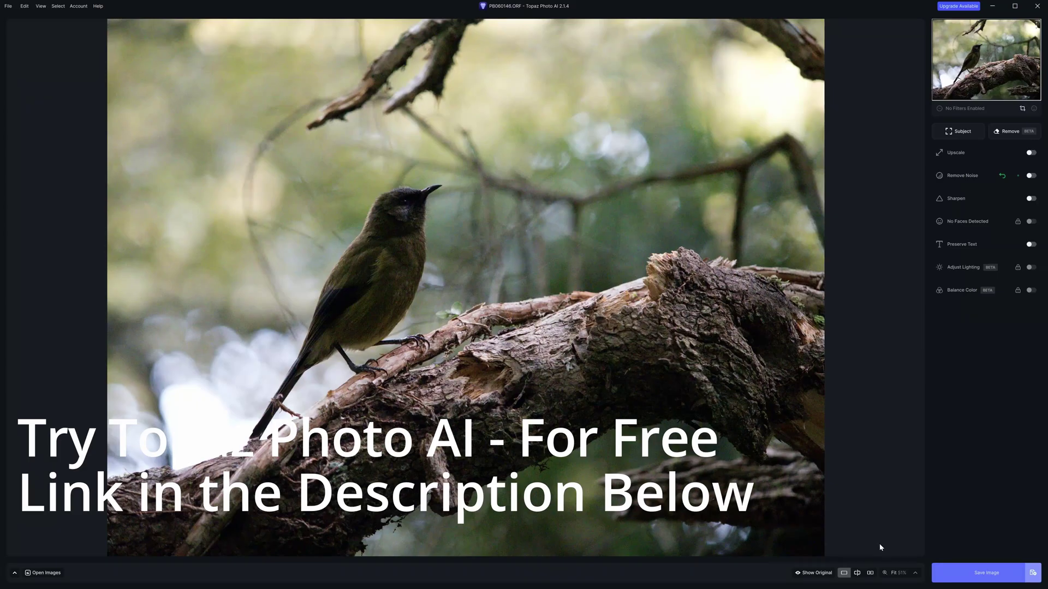
Step: View the bird at 100%, enable 4x Upscale and Remove Noise, then split-compare the head
{"action": "left_click", "coordinate": [909, 572]}
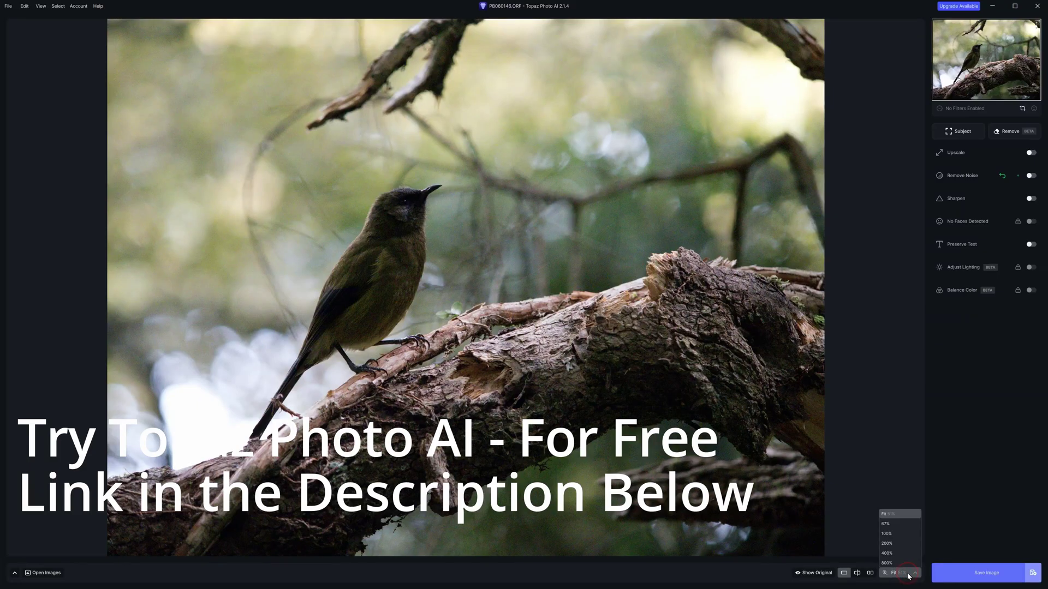
{"action": "left_click", "coordinate": [900, 533]}
{"action": "left_click_drag", "start_coordinate": [356, 238], "coordinate": [563, 230]}
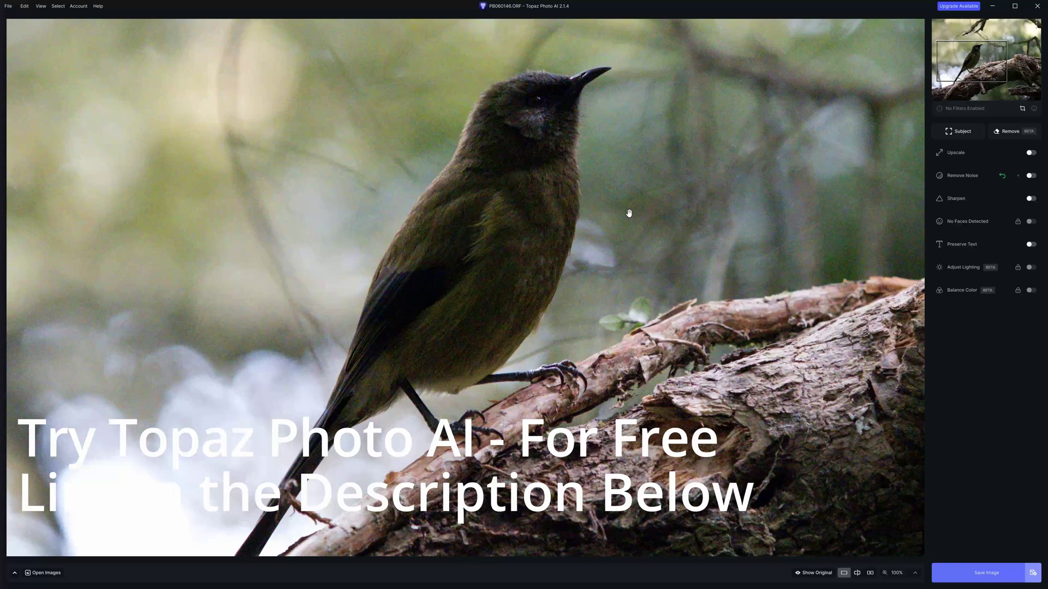
{"action": "left_click", "coordinate": [1031, 153]}
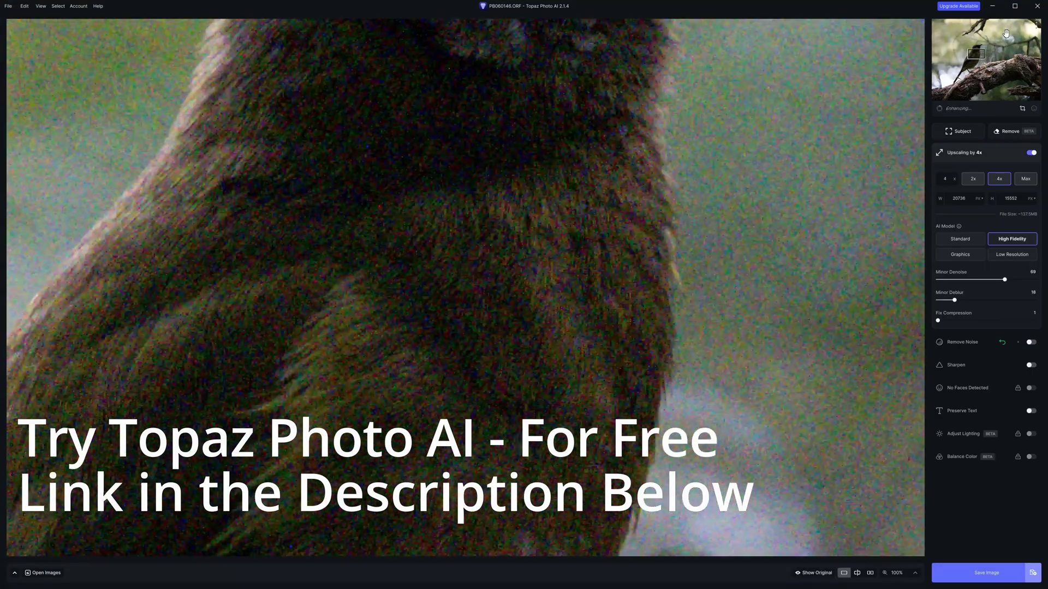
{"action": "left_click", "coordinate": [980, 46]}
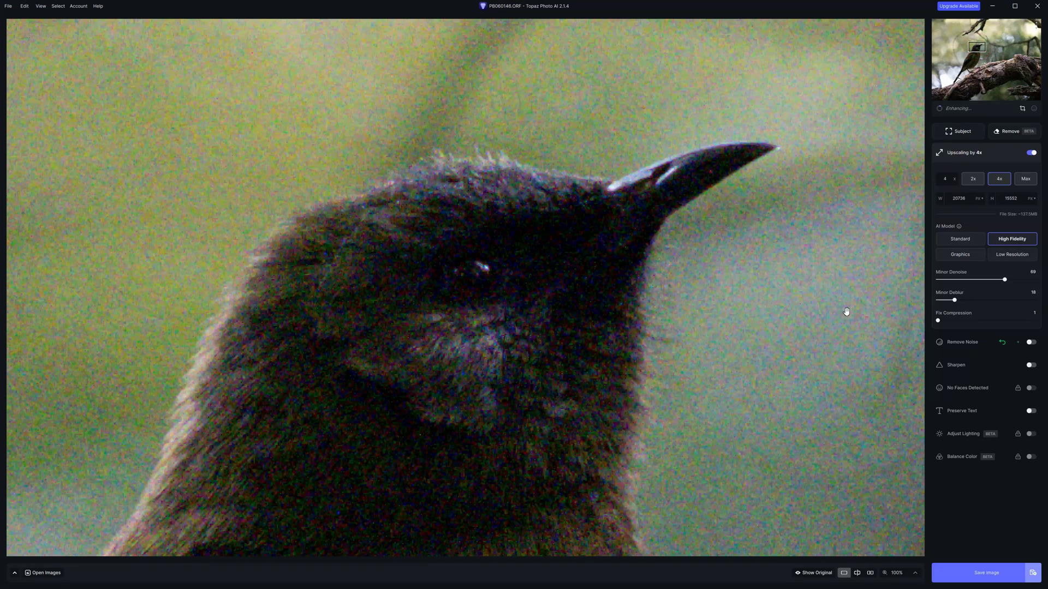
{"action": "left_click", "coordinate": [1031, 343]}
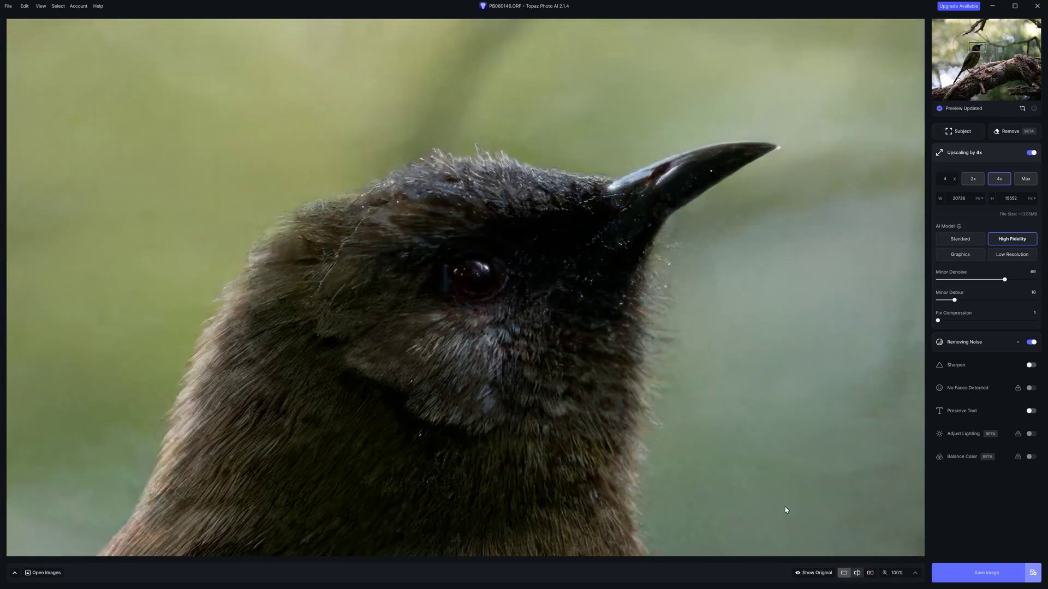
{"action": "left_click", "coordinate": [857, 573]}
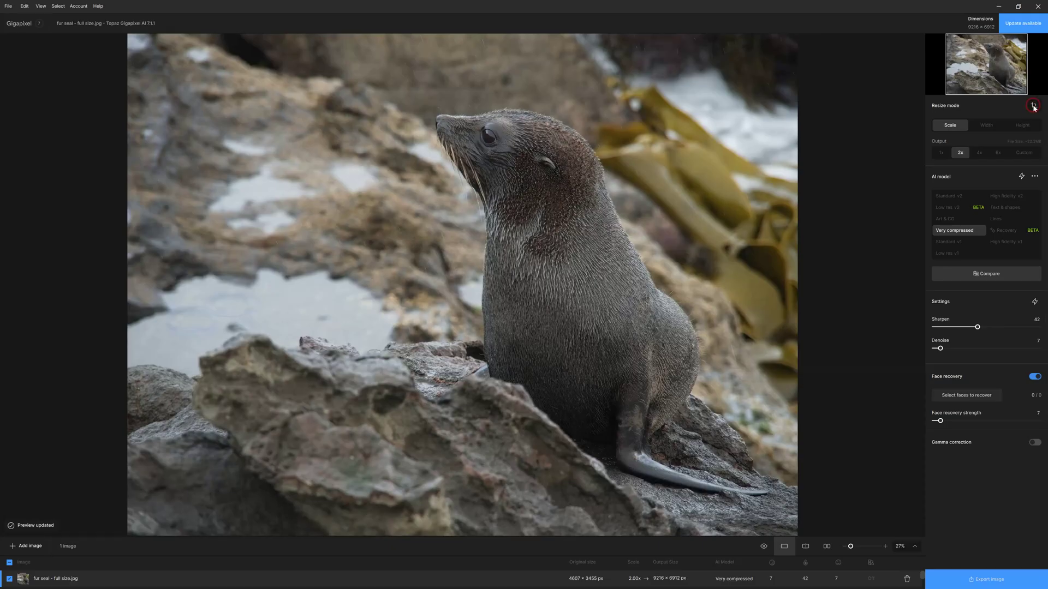
Step: Tighten the crop from the top-right around the fur seal, reposition it, apply, and fit to view
{"action": "left_click", "coordinate": [1033, 106]}
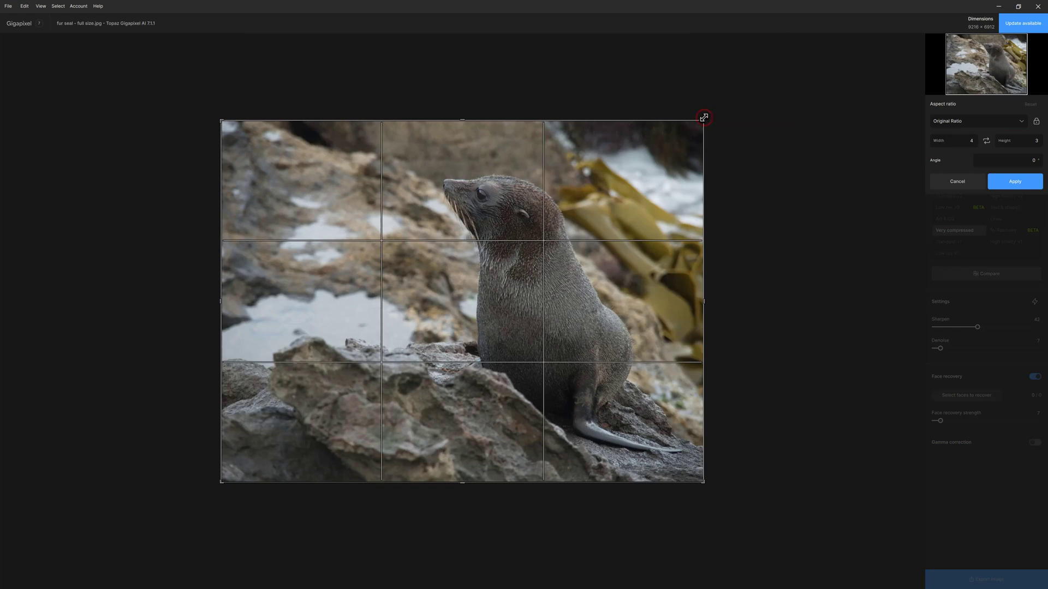
{"action": "left_click_drag", "start_coordinate": [704, 118], "coordinate": [678, 135]}
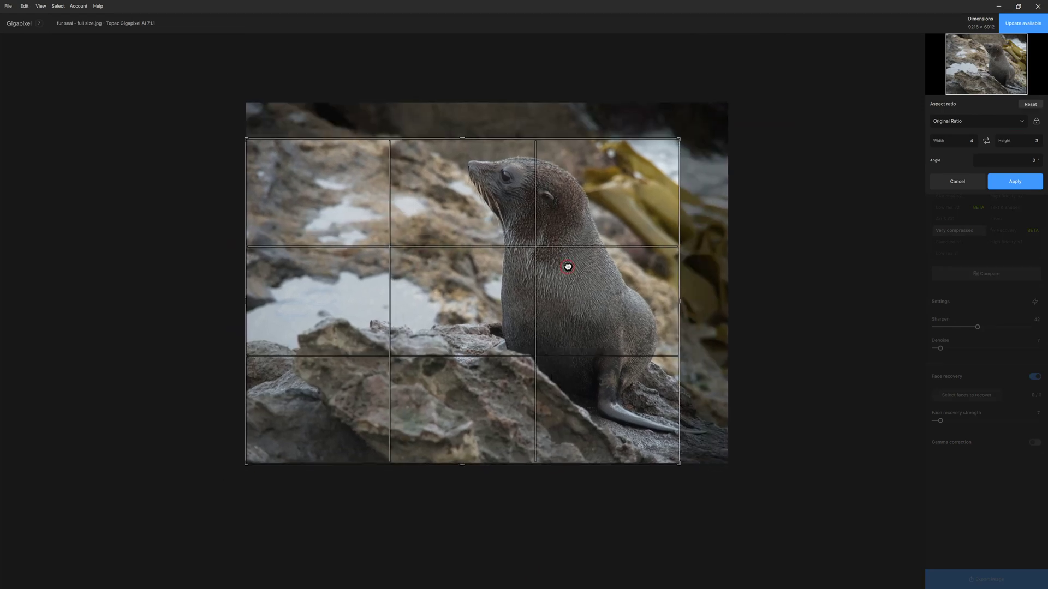
{"action": "left_click_drag", "start_coordinate": [586, 266], "coordinate": [519, 263]}
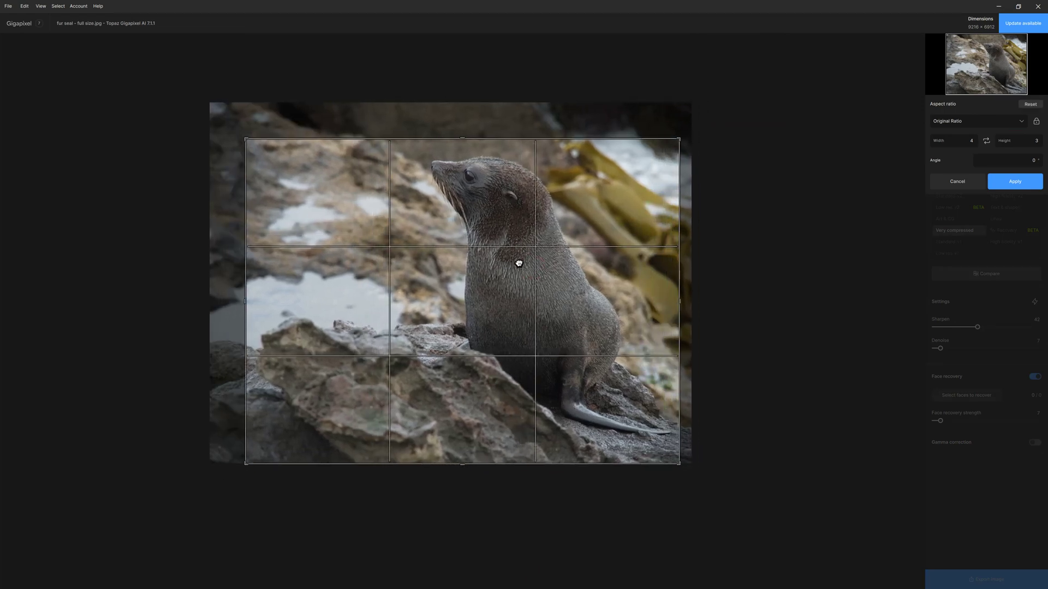
{"action": "left_click", "coordinate": [1015, 181]}
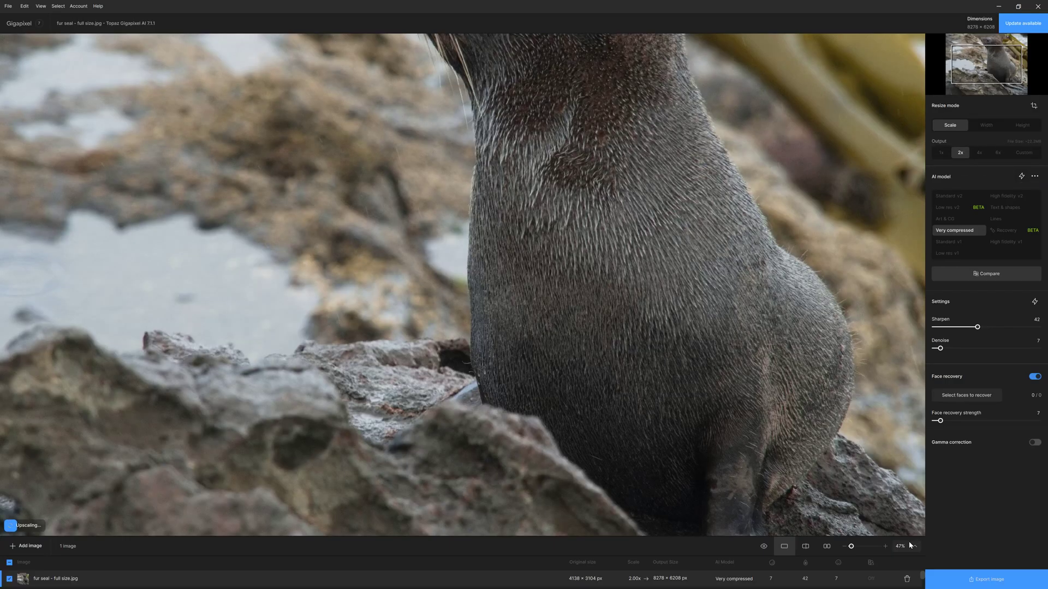
{"action": "left_click", "coordinate": [900, 455]}
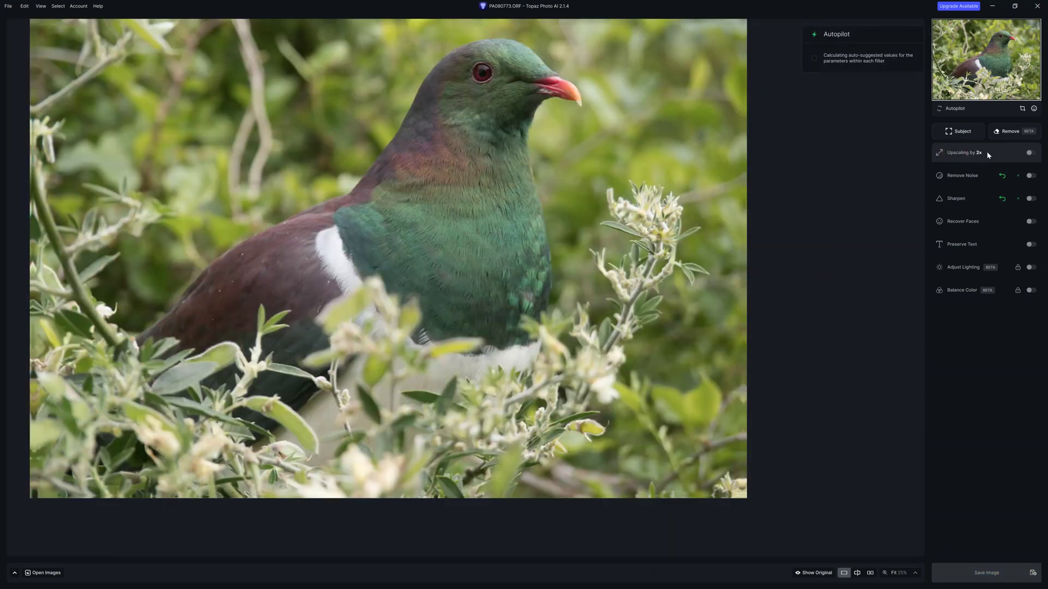
Step: Enable 4x upscaling on the pigeon photo and view it at 100%
{"action": "left_click", "coordinate": [940, 155]}
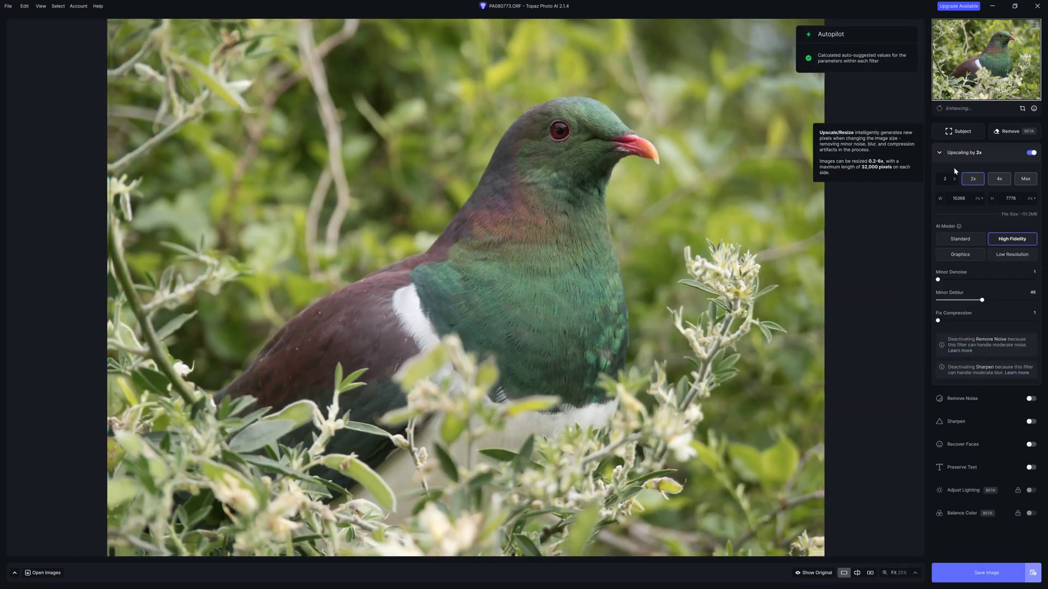
{"action": "left_click", "coordinate": [999, 179]}
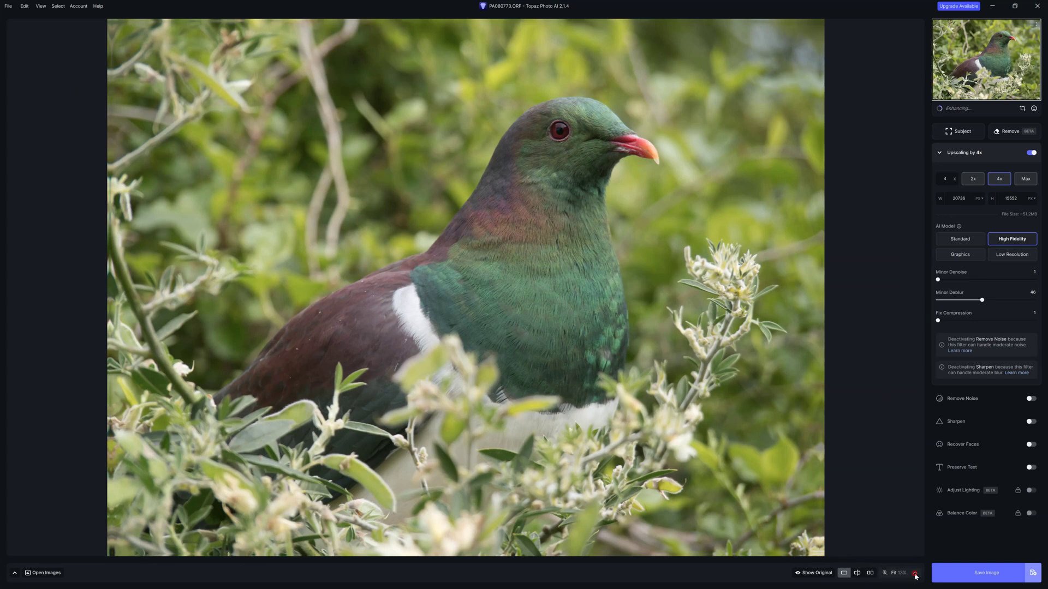
{"action": "left_click", "coordinate": [896, 535]}
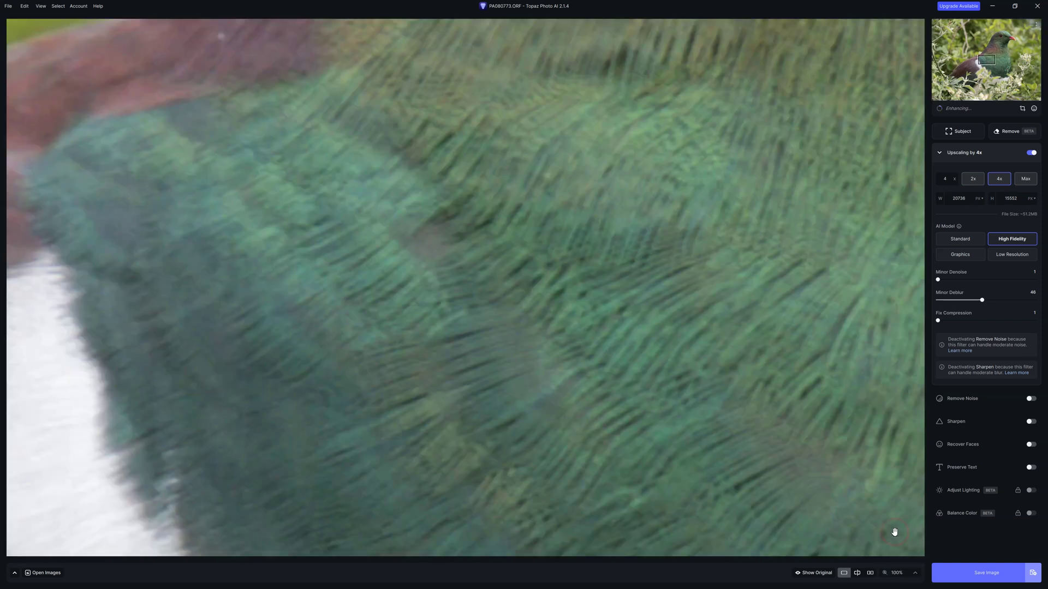
Step: Compare the pigeon's eye feathers against the original side by side, then in split view
{"action": "left_click", "coordinate": [870, 573]}
{"action": "left_click_drag", "start_coordinate": [988, 59], "coordinate": [1001, 34]}
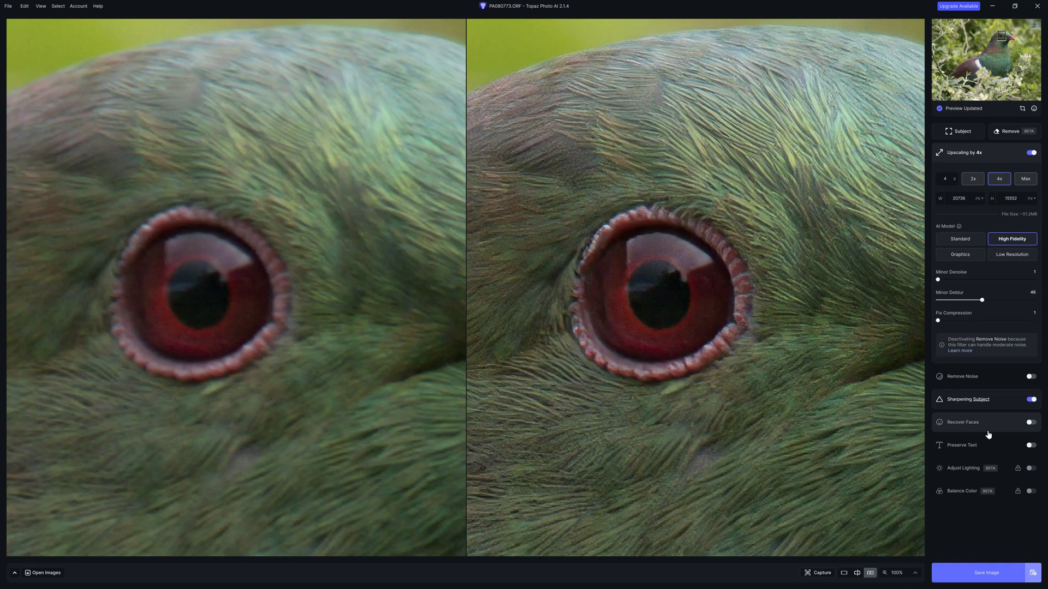
{"action": "left_click", "coordinate": [857, 575]}
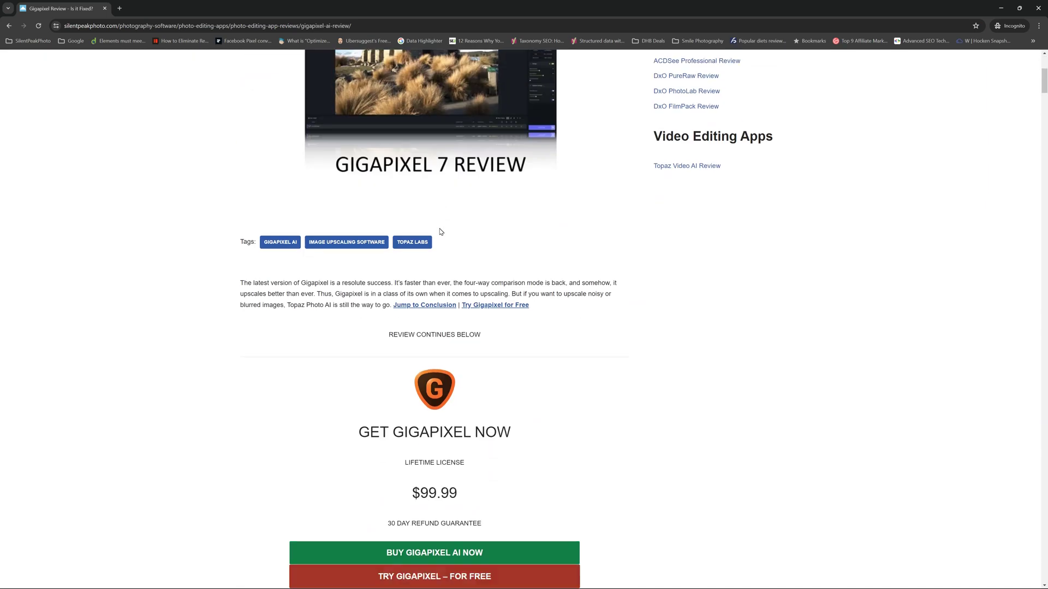
Step: Scroll down through the Gigapixel 7 review page
{"action": "scroll", "coordinate": [441, 232], "scroll_direction": "down", "scroll_amount": 16}
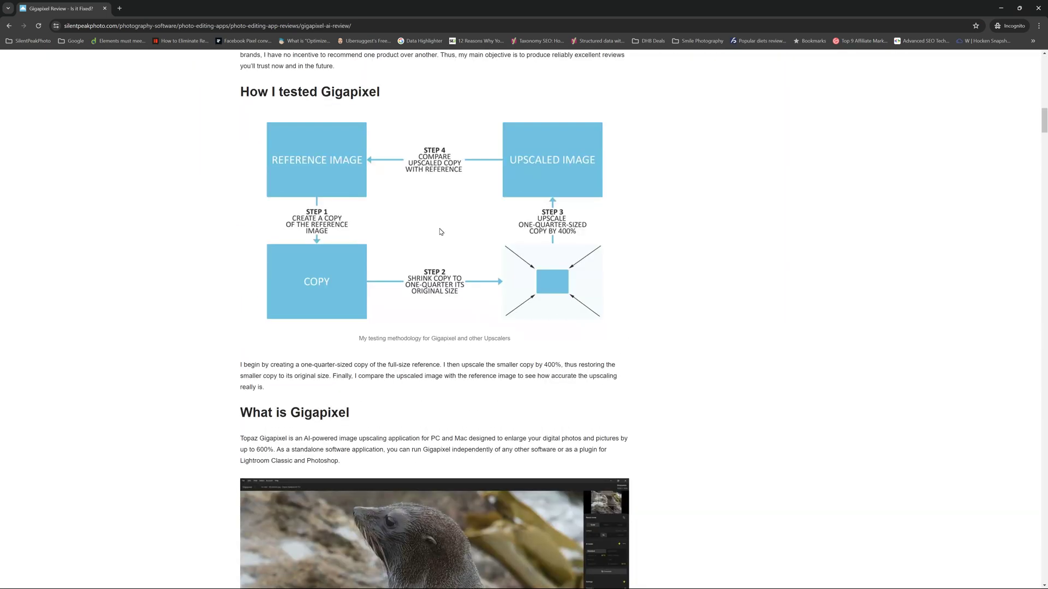
{"action": "scroll", "coordinate": [441, 231], "scroll_direction": "down", "scroll_amount": 18}
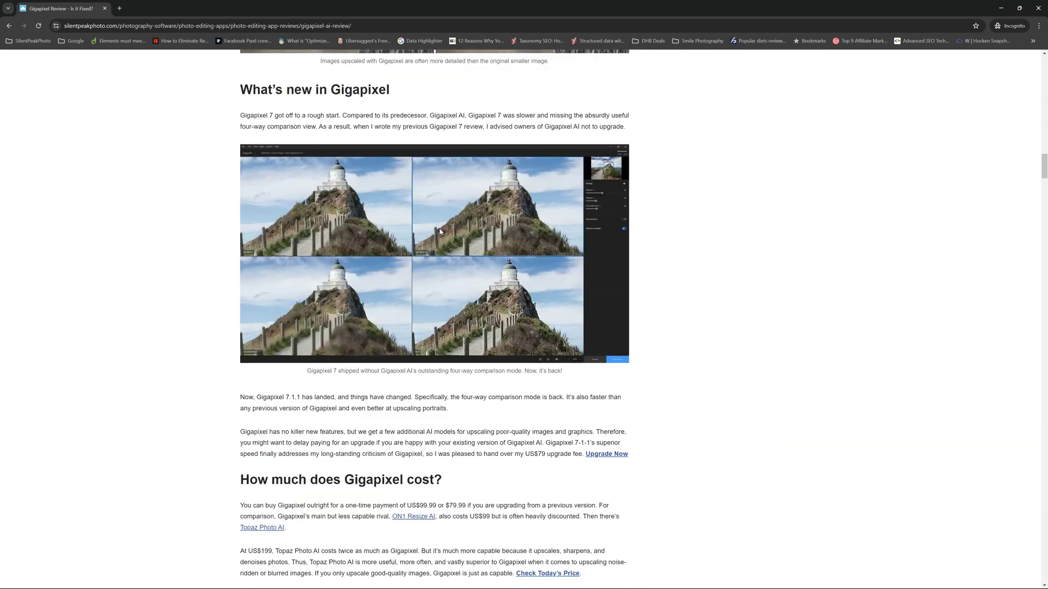
{"action": "scroll", "coordinate": [441, 232], "scroll_direction": "down", "scroll_amount": 17}
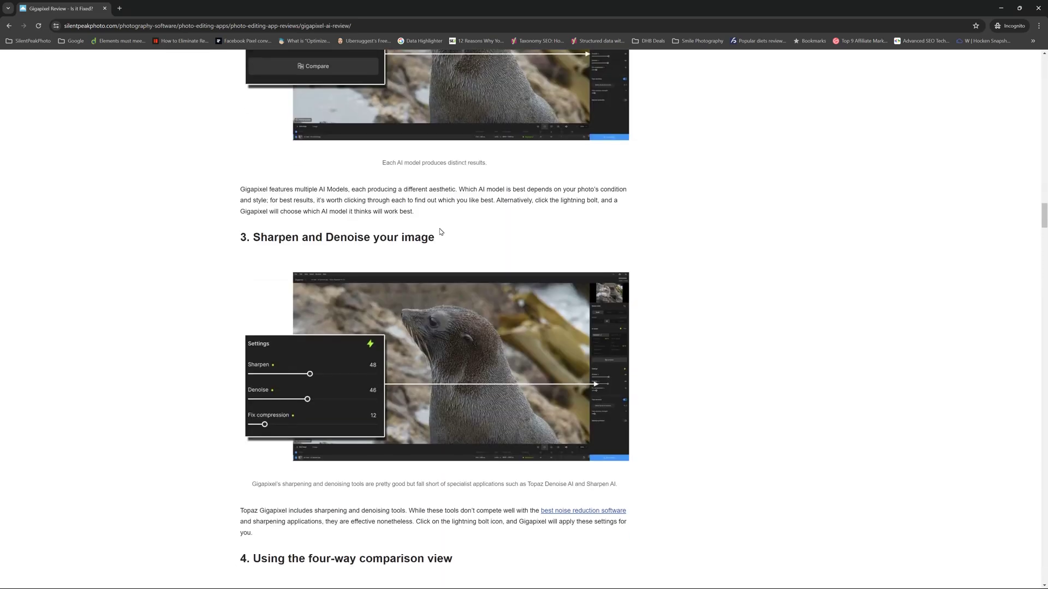
{"action": "scroll", "coordinate": [441, 232], "scroll_direction": "down", "scroll_amount": 6}
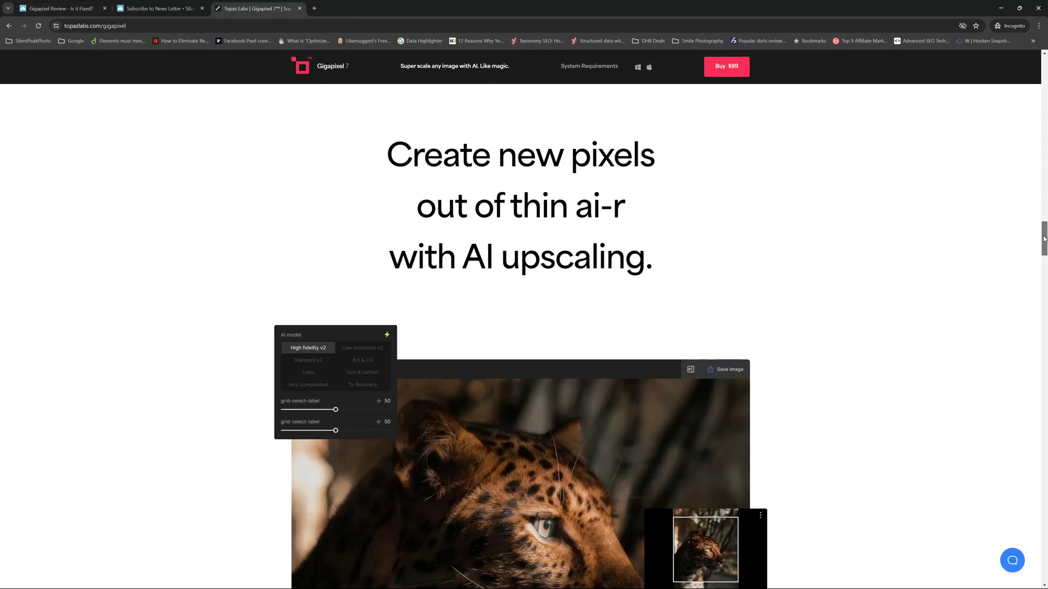
{"action": "scroll", "coordinate": [1044, 273], "scroll_direction": "down", "scroll_amount": 8}
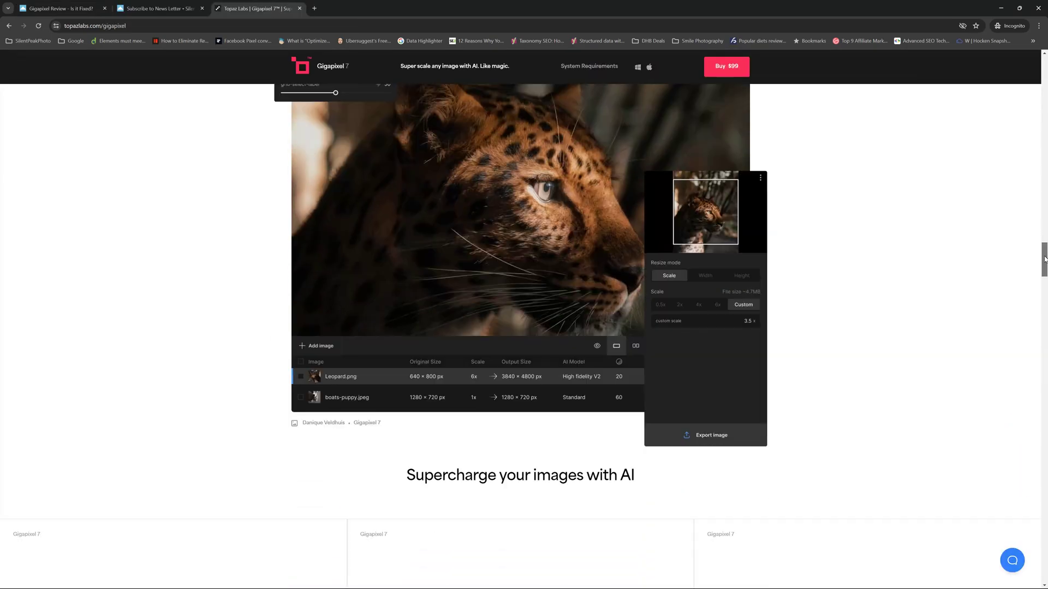